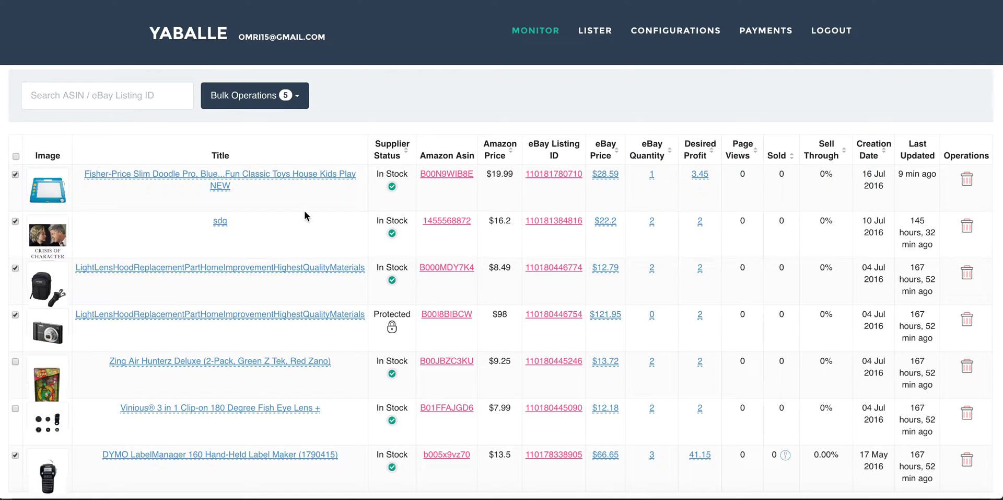
Check the total item count and the page-size options at the end of the listings table.
scroll(268, 237, down, 2)
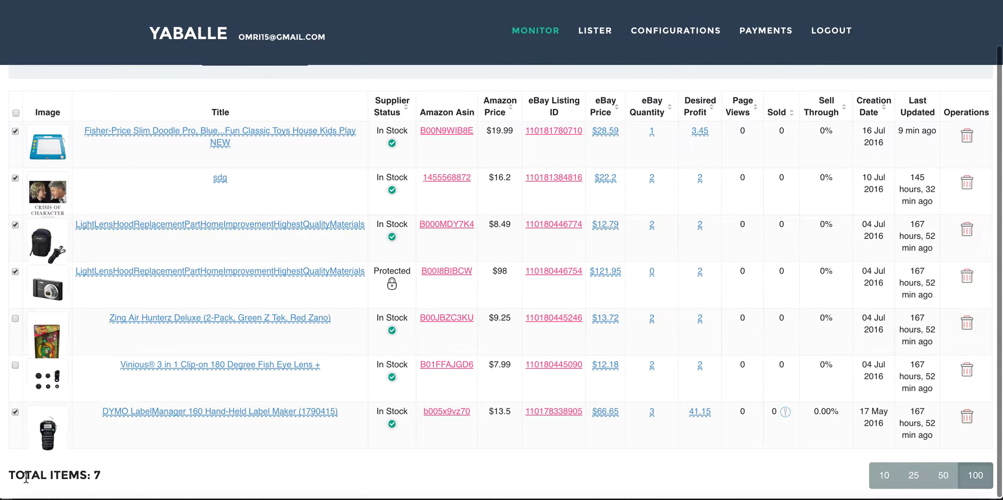
drag(7, 475, 115, 473)
right_click(116, 474)
click(123, 475)
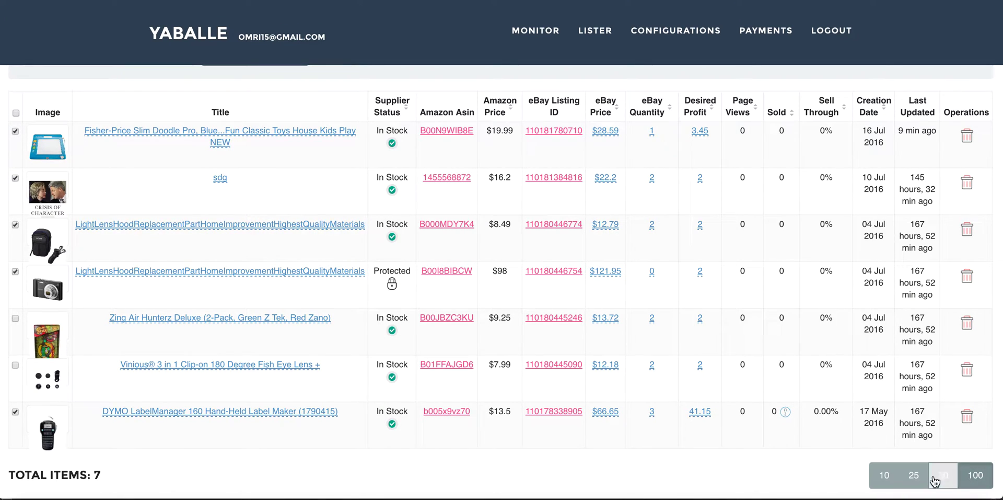
scroll(579, 416, up, 2)
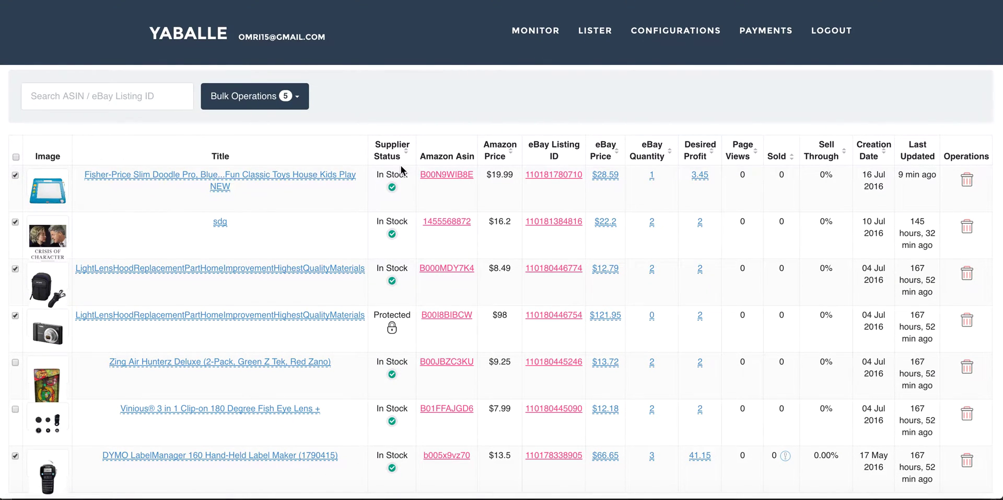
Reset the listing selection to every item except the second and fourth, and look at the bulk operations form.
click(16, 157)
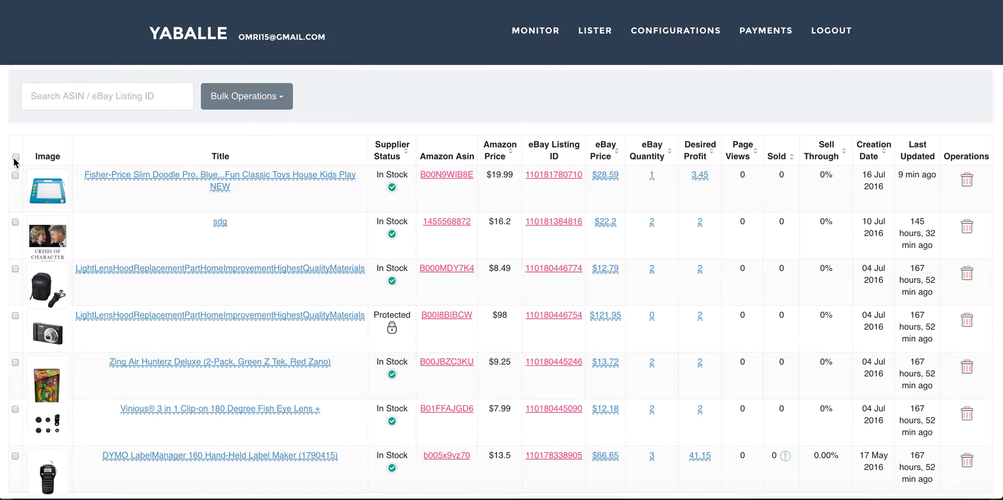
click(15, 175)
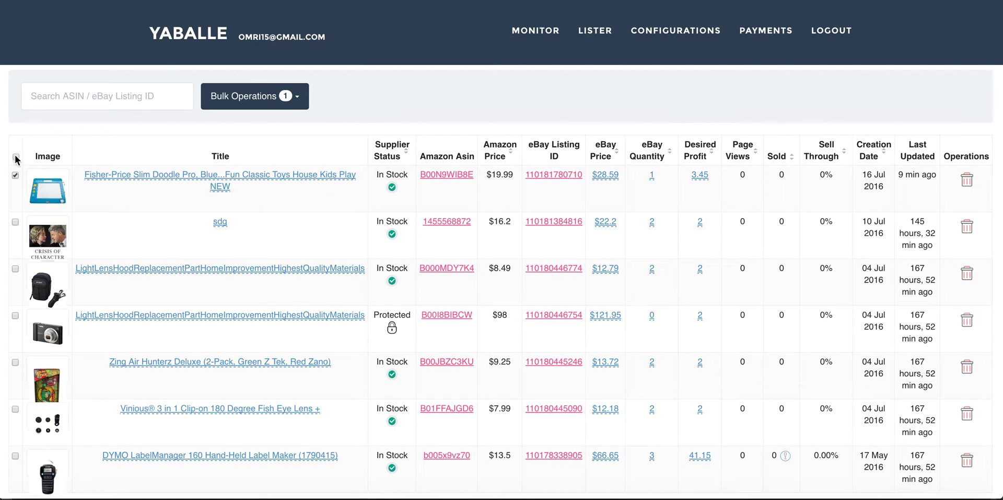
click(16, 157)
click(15, 175)
click(15, 269)
click(15, 362)
click(15, 409)
click(15, 455)
click(295, 86)
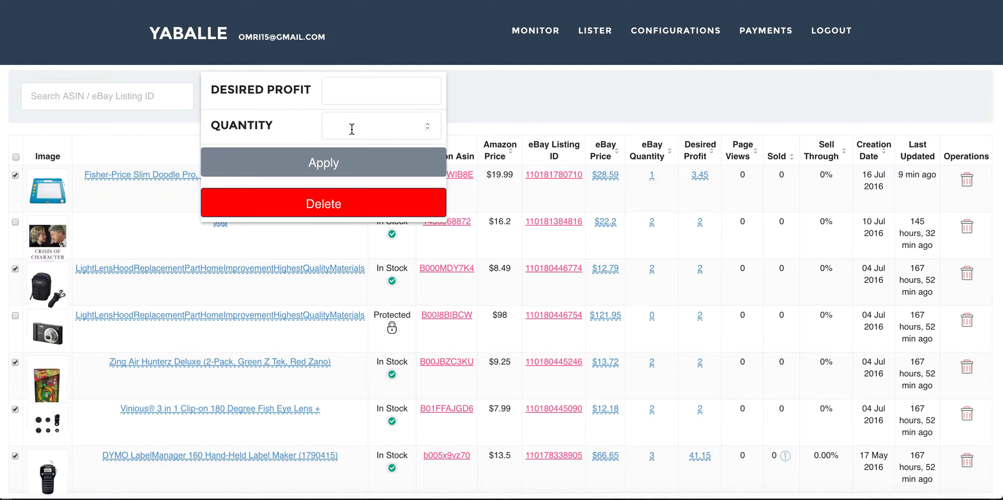
click(527, 99)
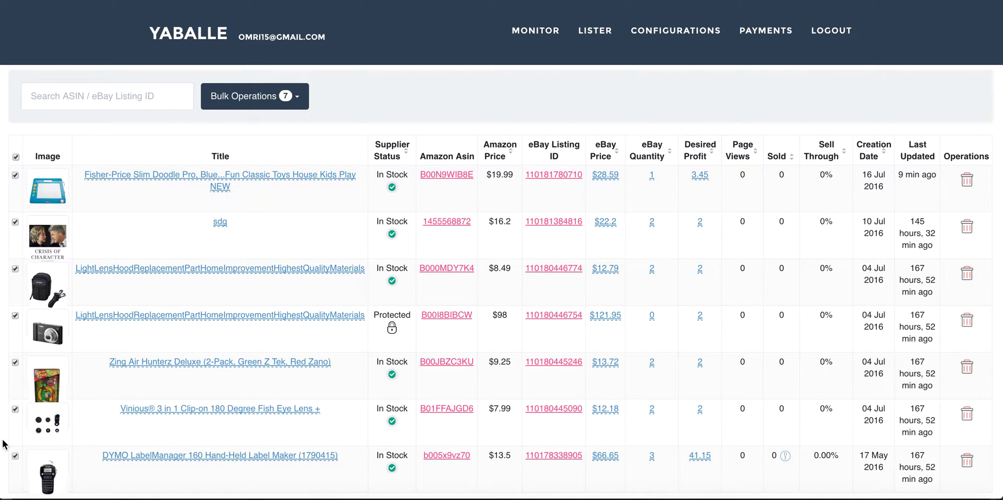
Enter a bulk quantity of 1 for all listings, clear it again and close the bulk operations form.
click(272, 95)
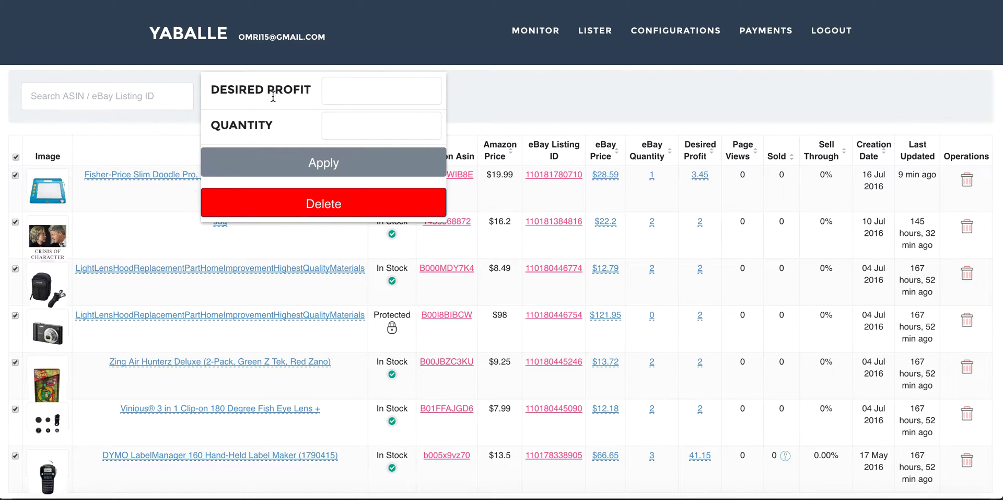
click(357, 118)
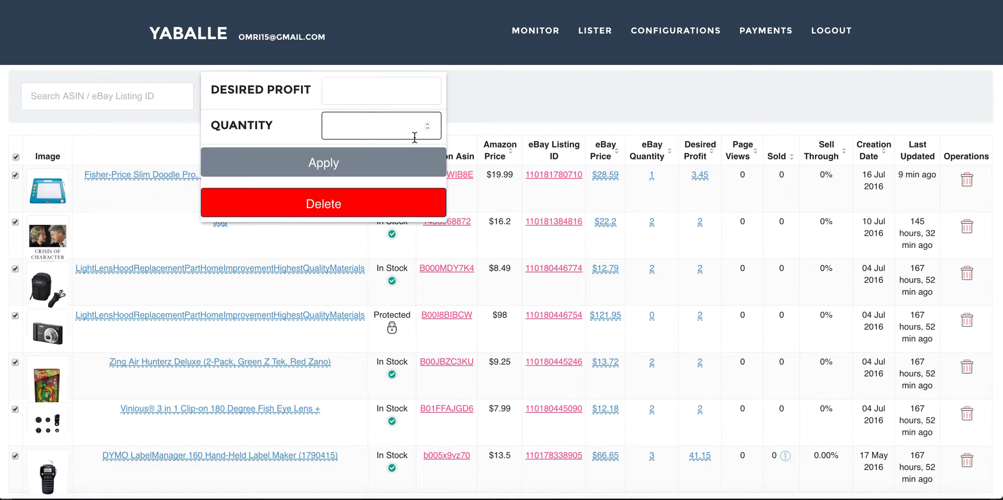
text(1)
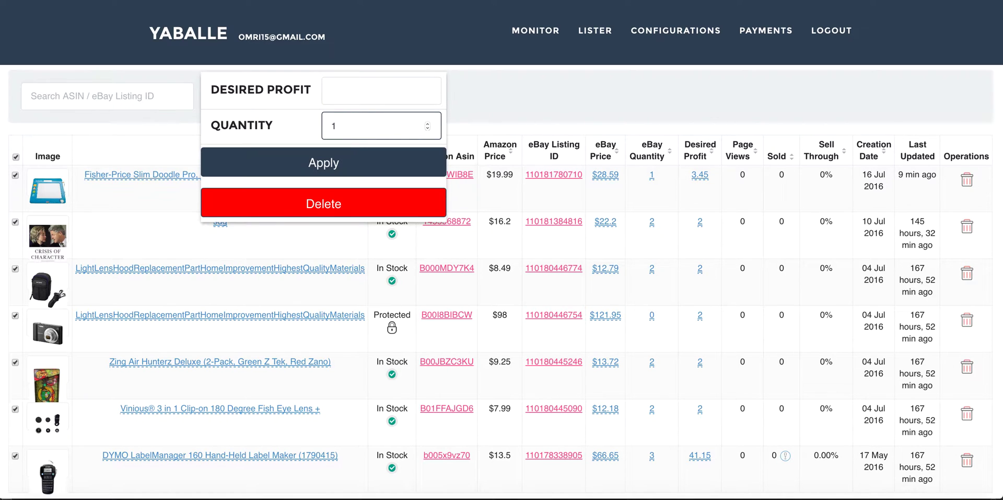
click(372, 170)
drag(331, 125, 345, 122)
key(BackSpace)
click(363, 89)
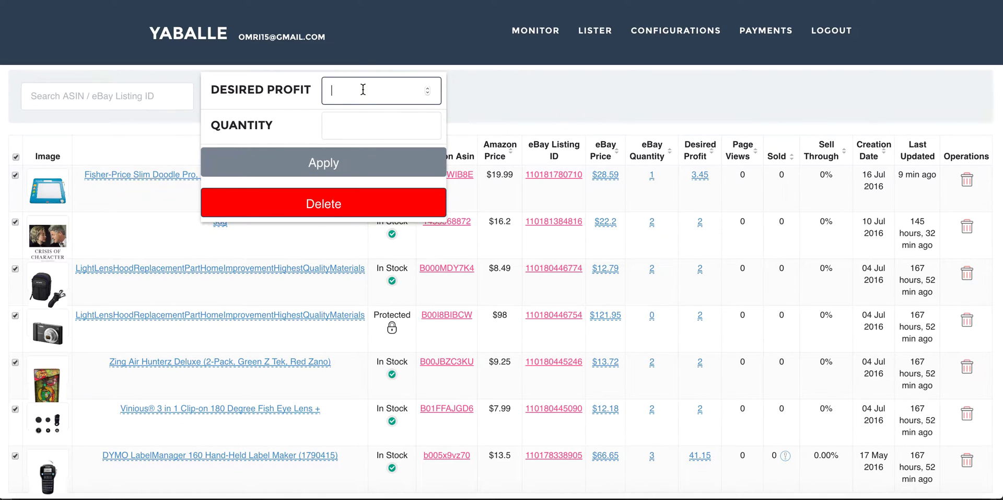
click(490, 115)
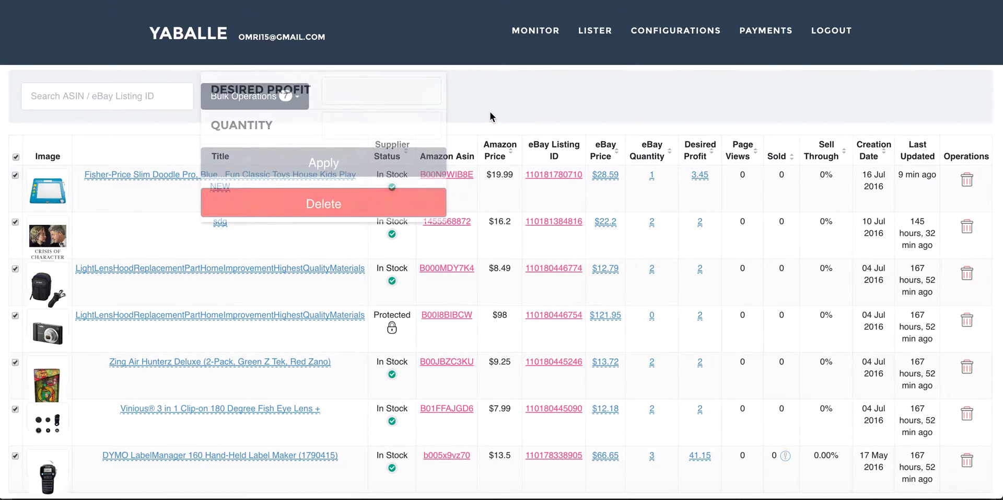
Try the bulk operations selection with only the first, third and fourth listings, and clear the whole selection.
click(16, 156)
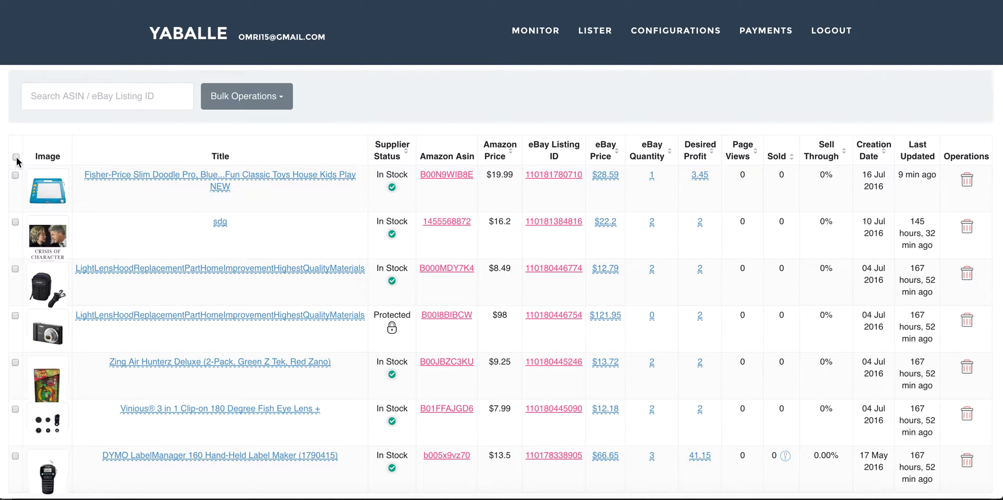
click(15, 175)
click(16, 268)
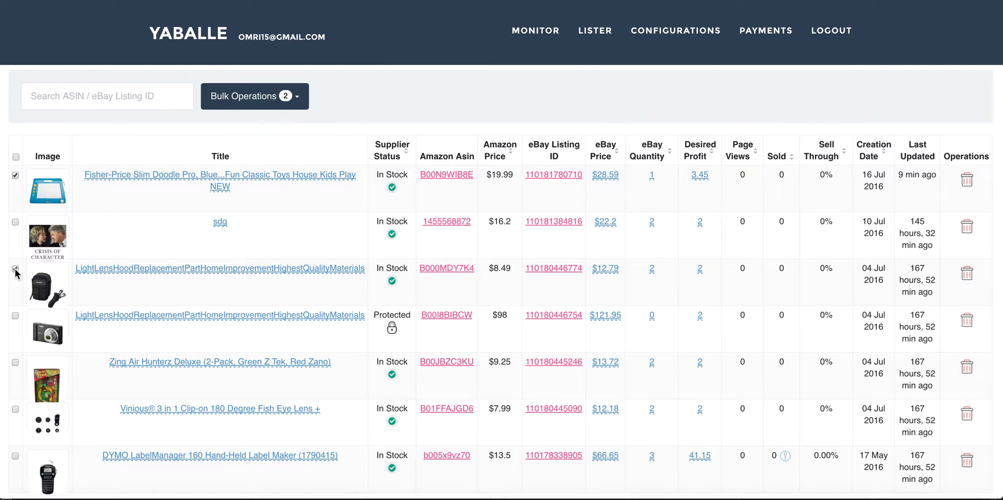
click(15, 316)
click(247, 94)
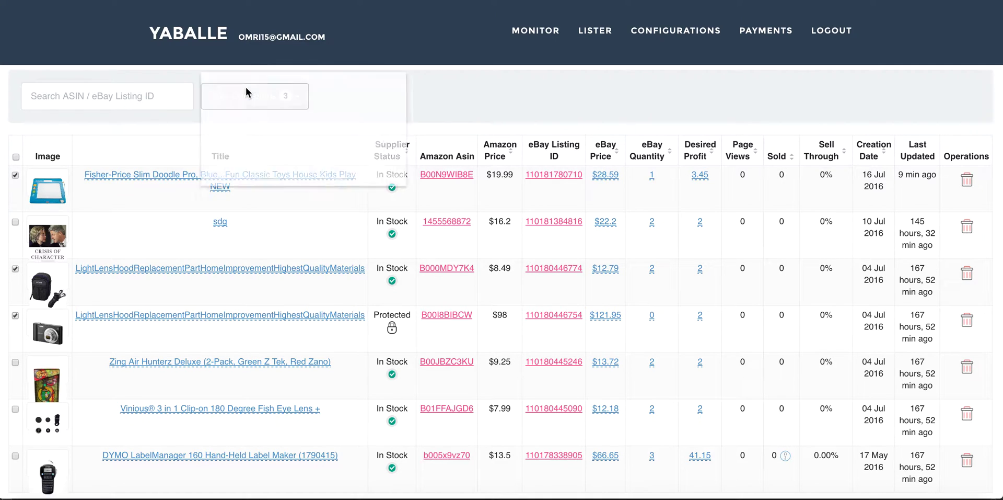
click(562, 107)
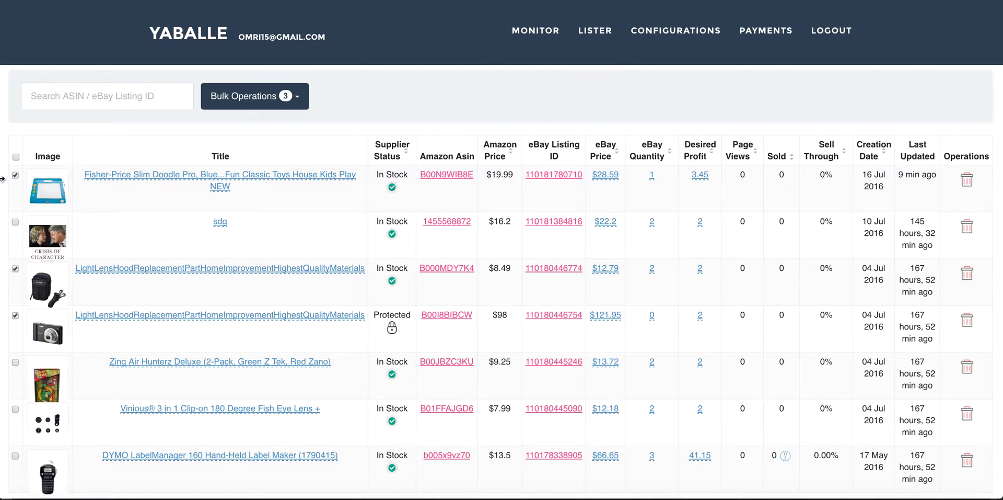
click(16, 157)
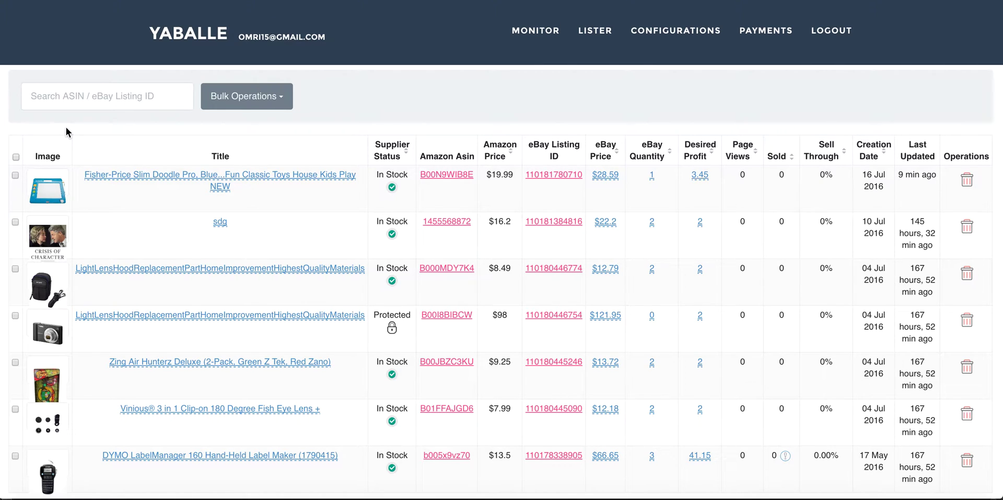
View the enlarged product photos of several listings in the table.
mouse_move(51, 190)
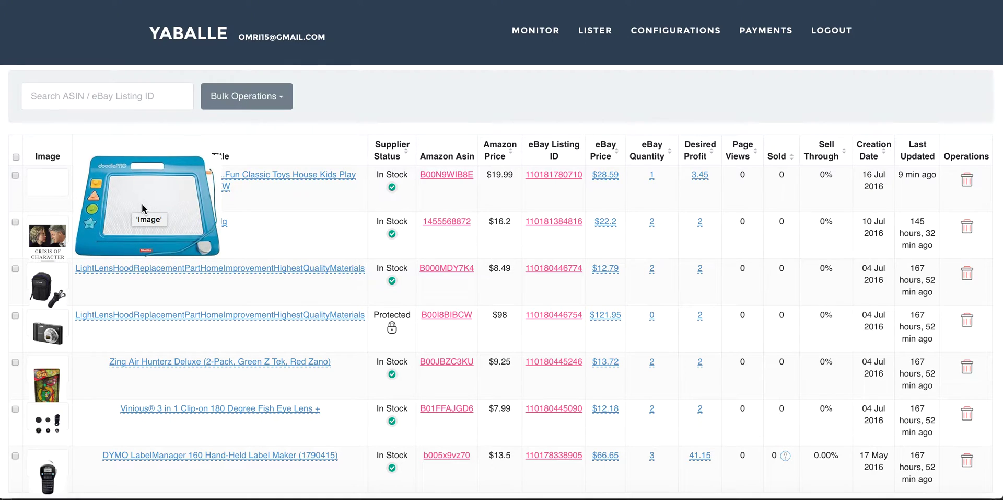
mouse_move(46, 240)
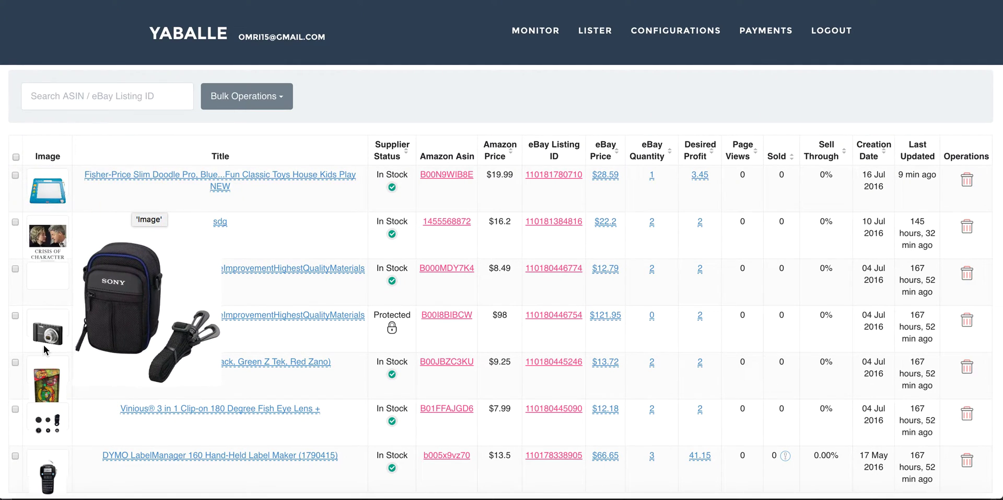
mouse_move(45, 349)
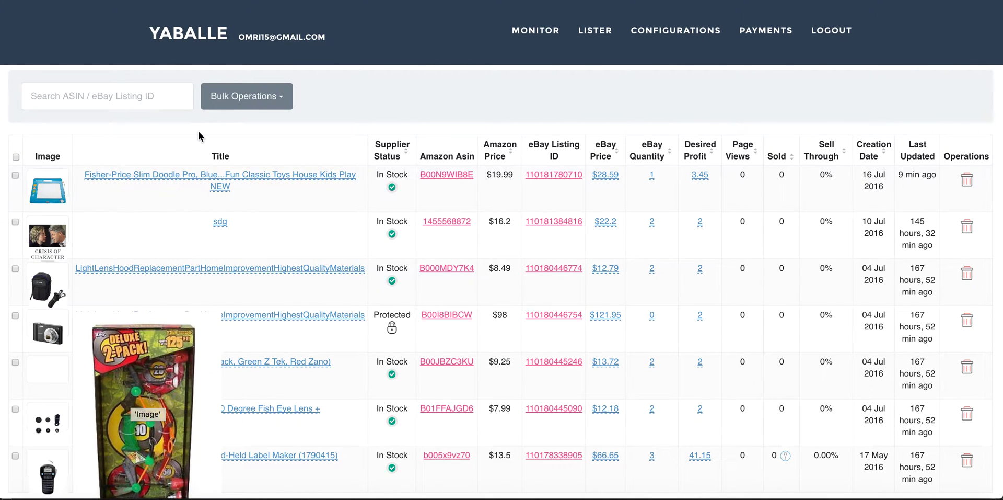
Retitle the "sdg" listing as "Hello" followed by the account holder's first name and save the title.
click(219, 221)
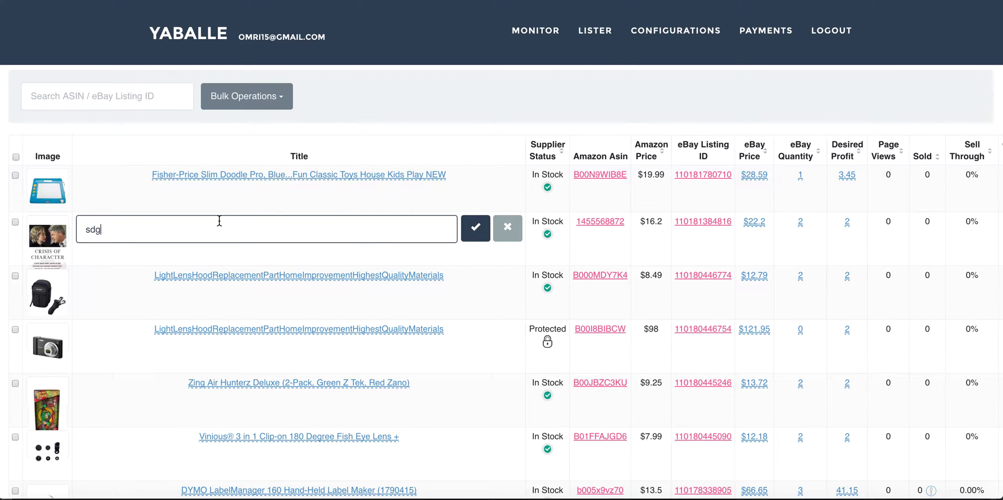
key(ctrl+a)
text(Helloe)
key(BackSpace)
text(Omri)
click(468, 228)
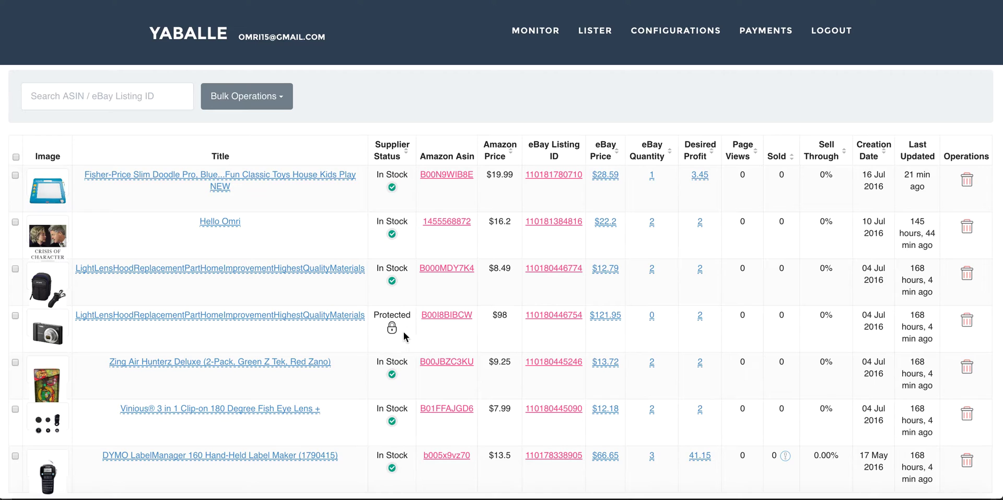
Examine the Amazon seller offers for the Fisher-Price Slim Doodle Pro through its ASIN link and return to the listings.
mouse_move(392, 328)
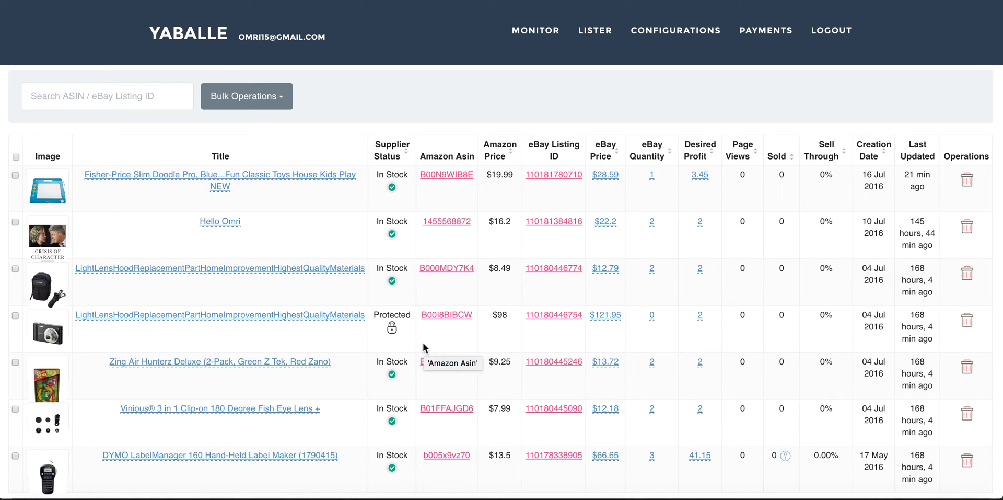
click(454, 178)
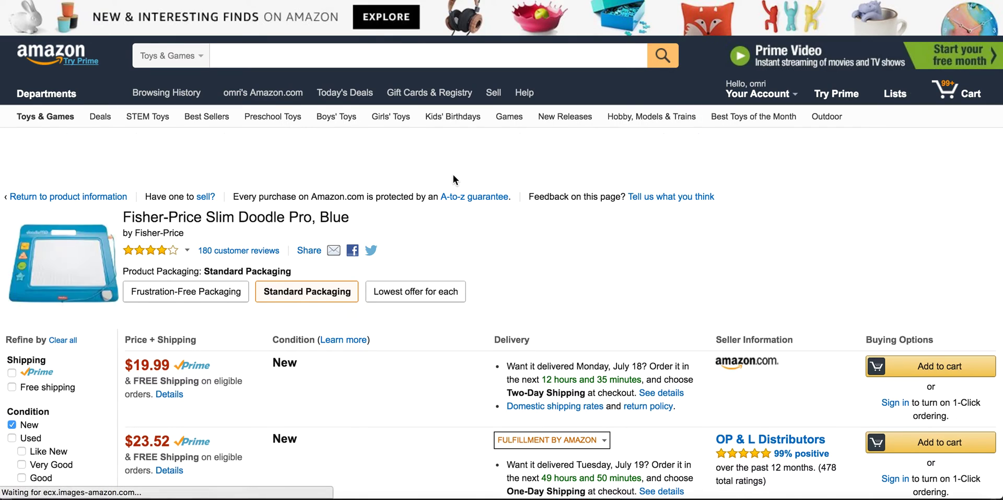
scroll(464, 394, down, 4)
scroll(464, 394, up, 5)
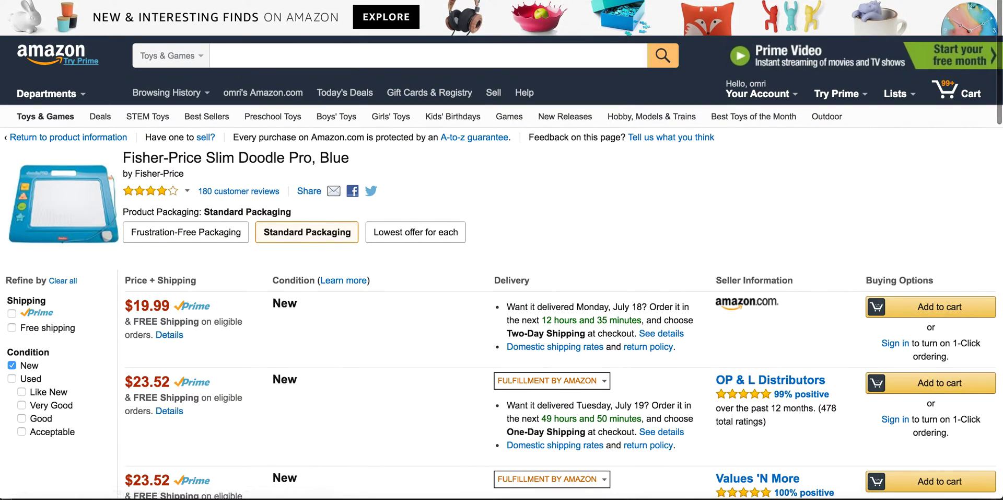
key(ctrl+w)
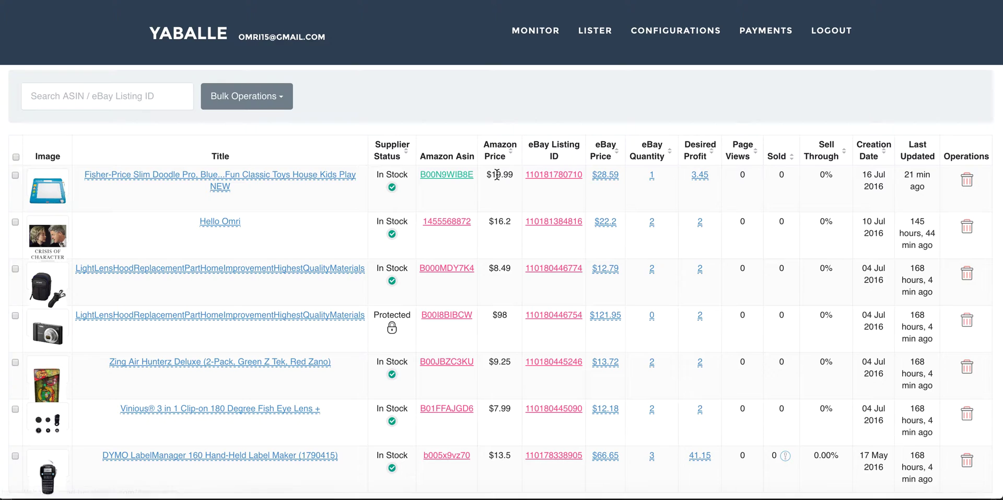
Revisit the Fisher-Price item's Amazon offers and view its eBay listing page, closing both pages.
click(457, 195)
click(459, 177)
scroll(471, 313, down, 2)
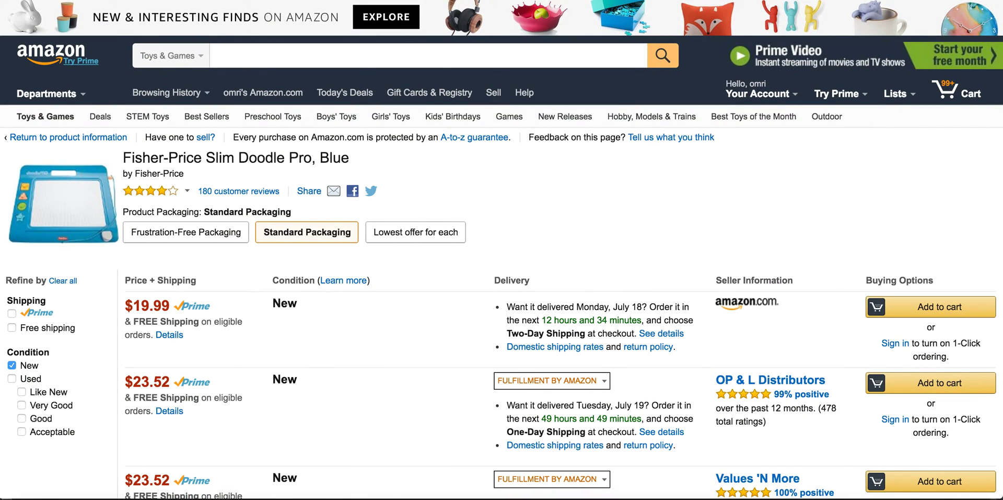
key(ctrl+w)
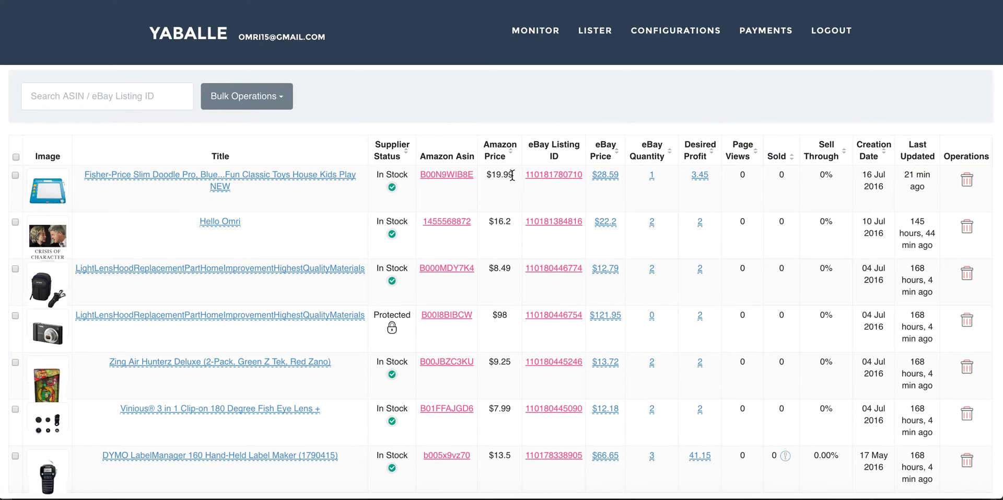
click(561, 177)
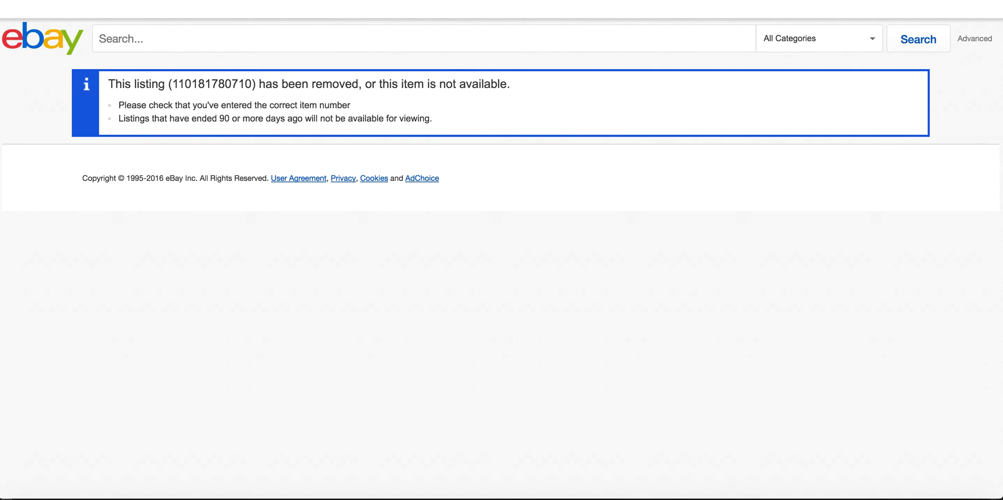
key(super+w)
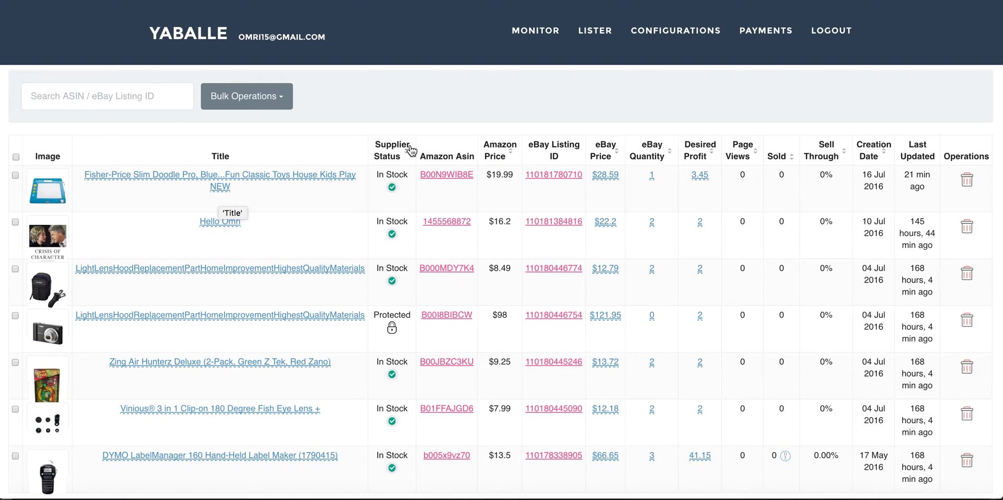
Open the Fisher-Price listing's eBay price for editing and cancel without entering a new price.
click(608, 176)
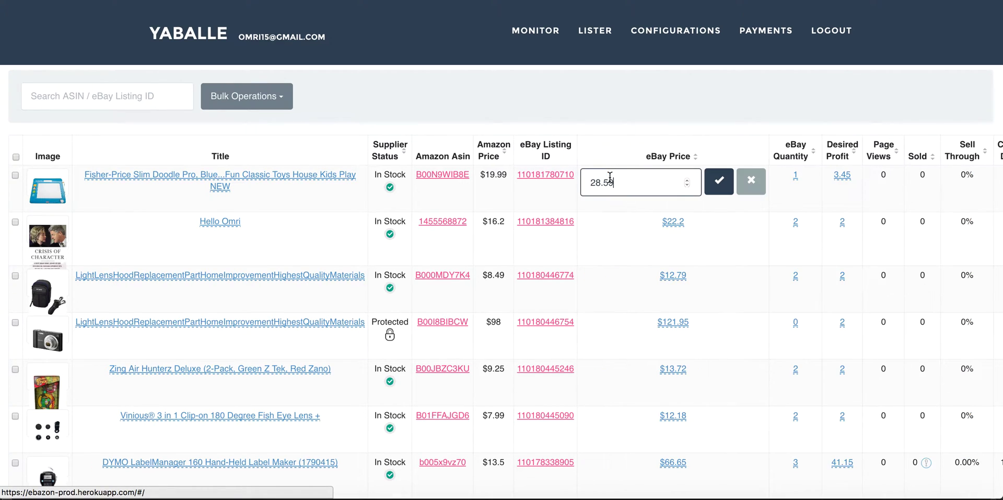
click(634, 214)
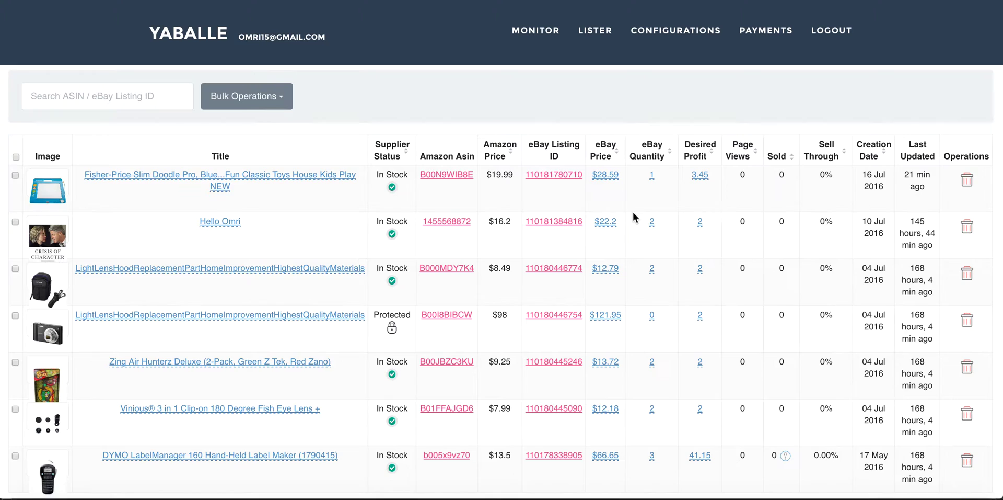
click(605, 176)
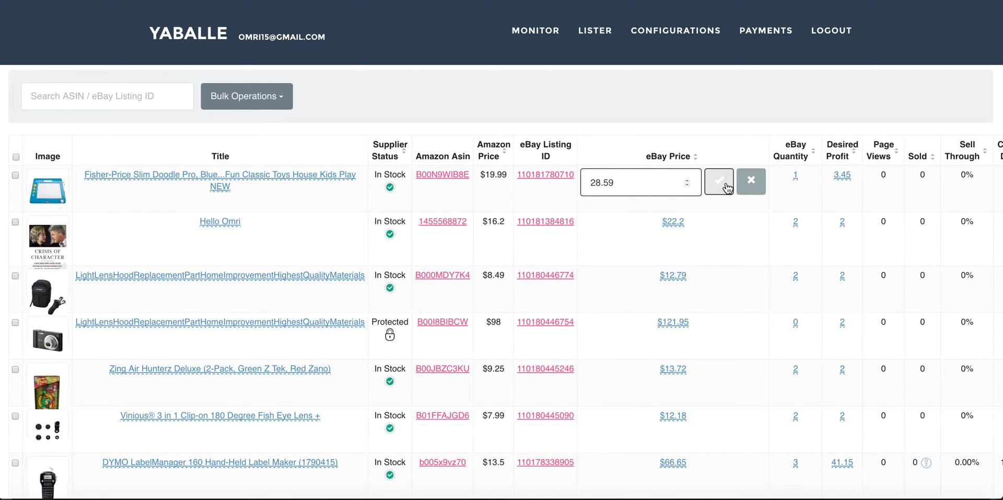
click(752, 181)
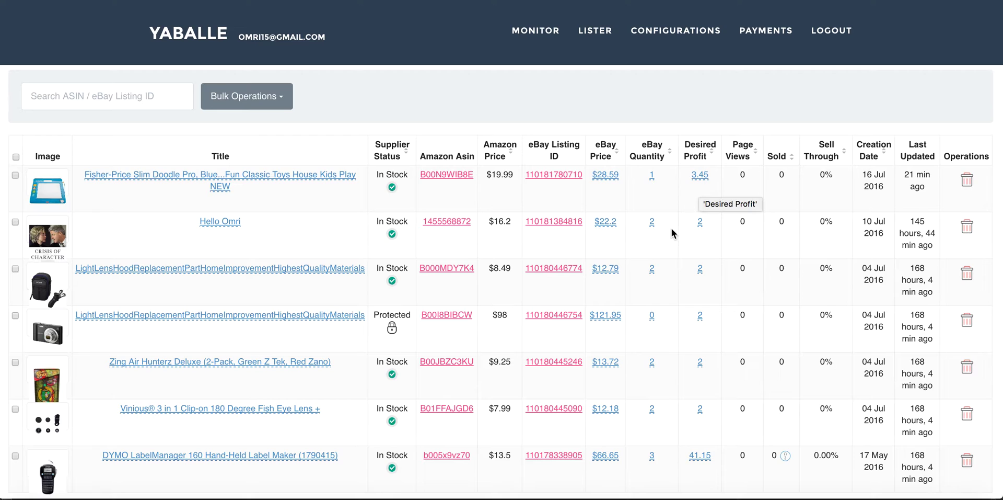
Open the Fisher-Price listing's eBay quantity for editing and close it without entering a new value.
click(652, 175)
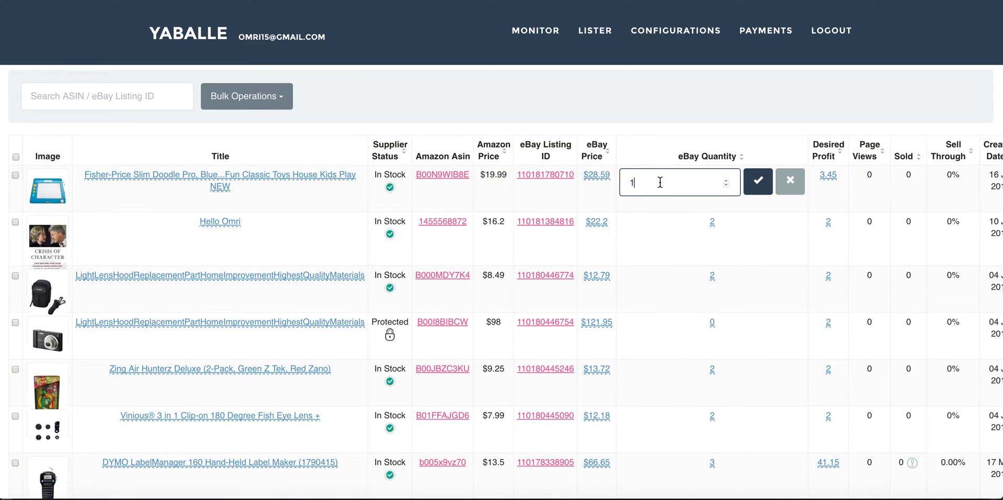
click(654, 212)
click(654, 177)
click(648, 214)
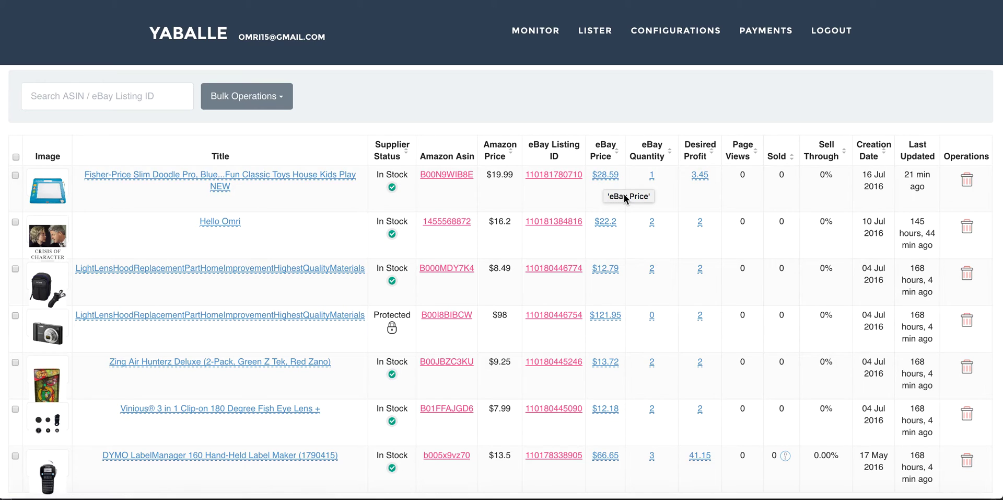
Examine the page views and sold figures in the monitored listings.
scroll(756, 174, down, 1)
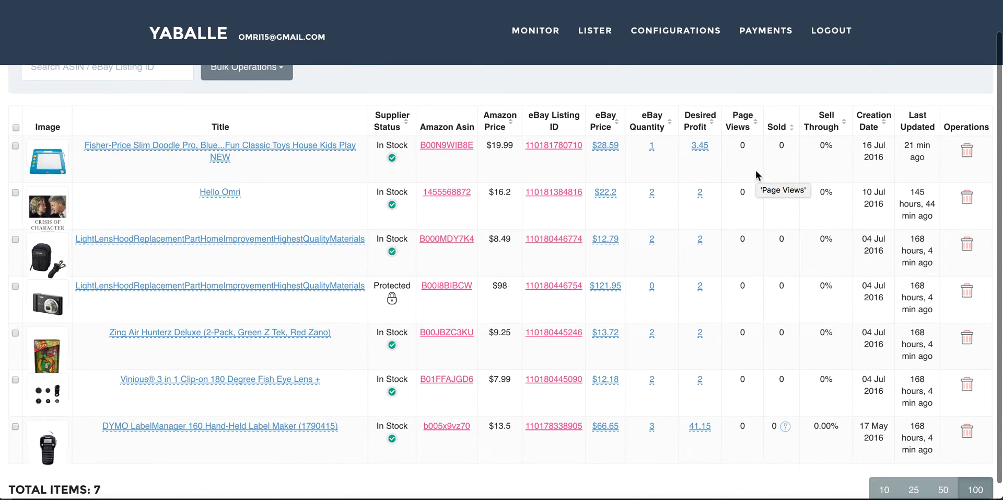
click(742, 143)
drag(742, 143, 751, 218)
click(750, 193)
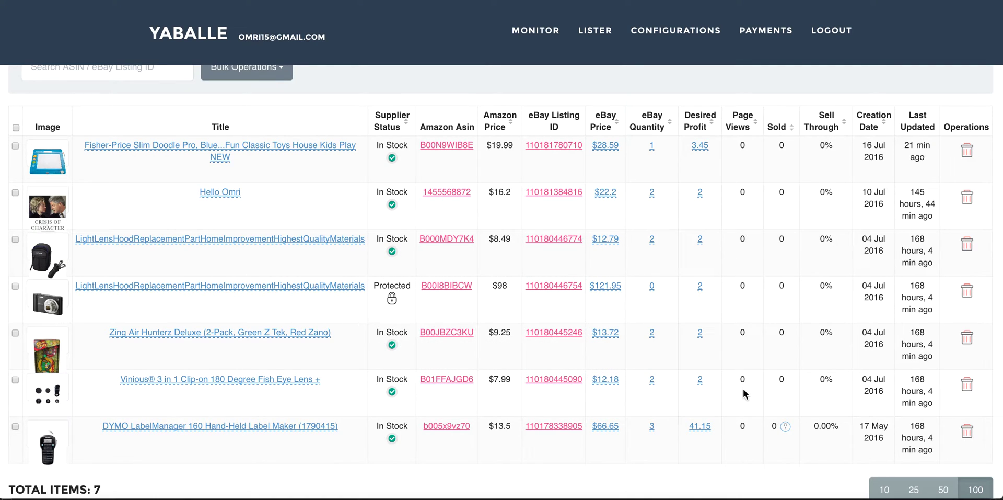
click(742, 146)
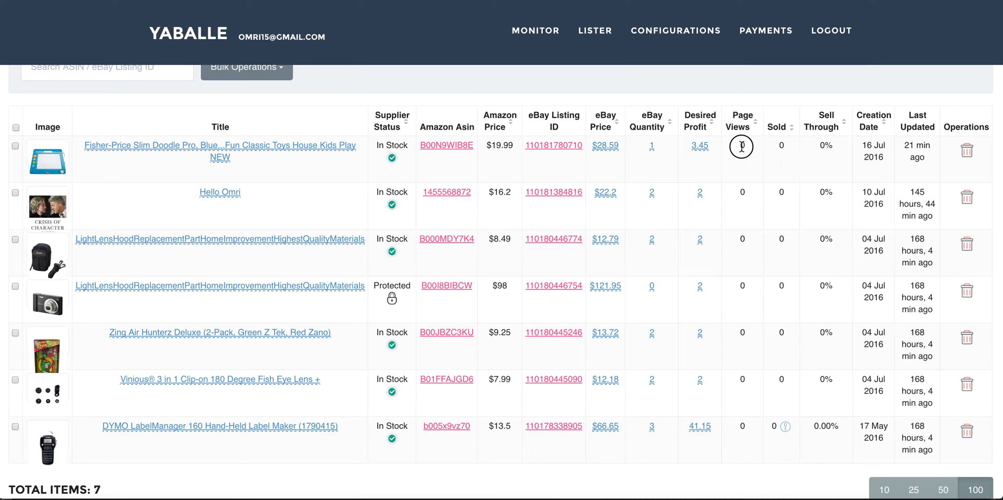
click(781, 145)
Open the stop-monitoring prompt for the Crisis of Character book listing and disable Remove item from eBay.
click(966, 208)
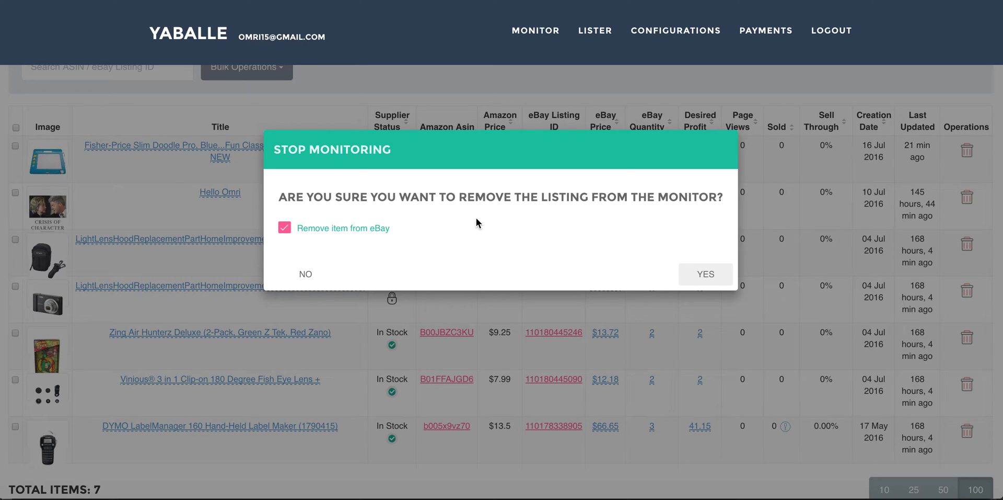
click(285, 228)
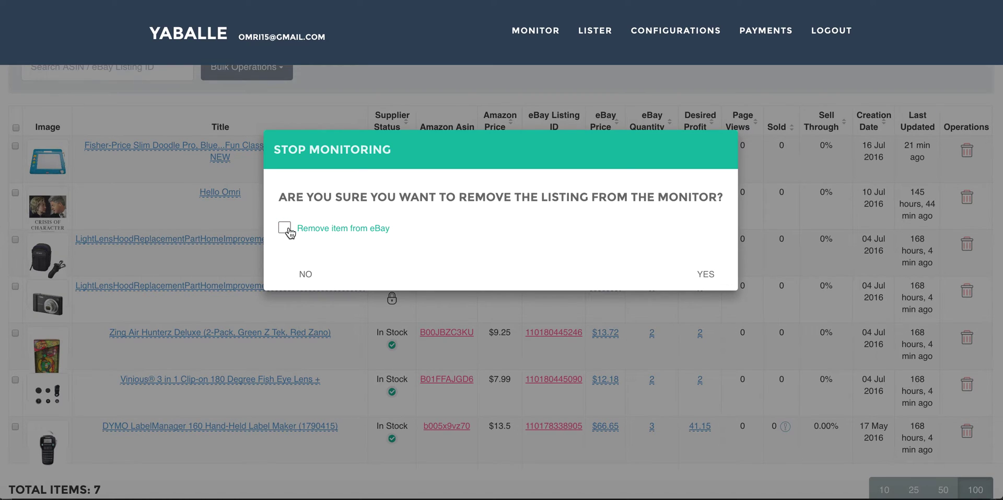
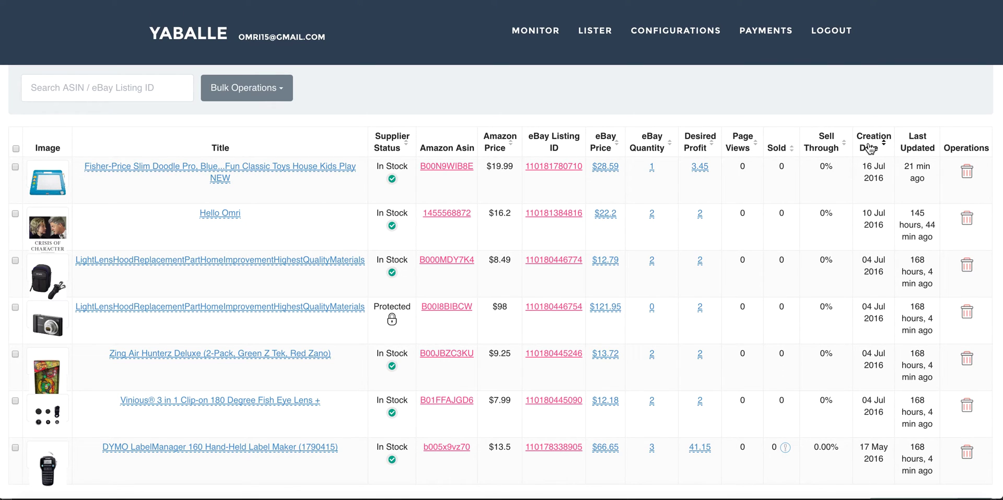
Select the first three listings and view the bulk desired profit, quantity and delete options without applying any.
click(15, 167)
click(15, 213)
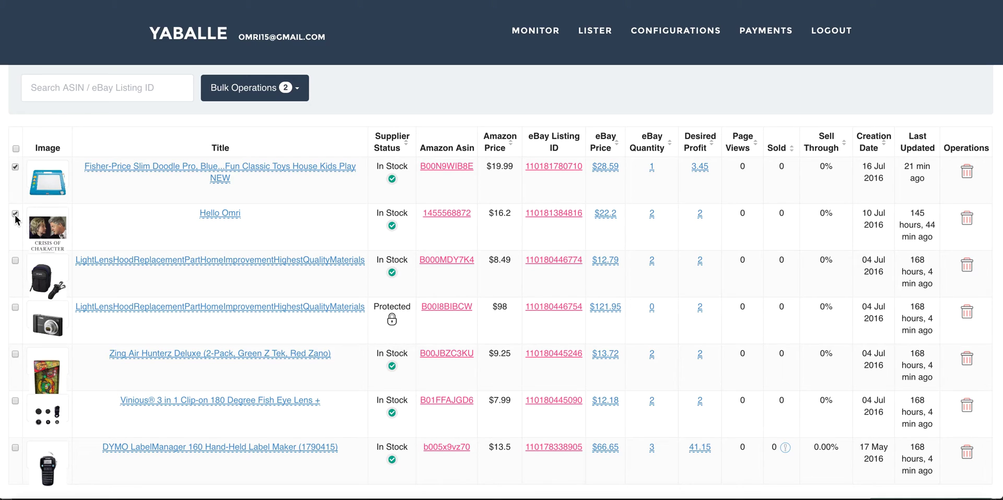
click(16, 260)
click(278, 92)
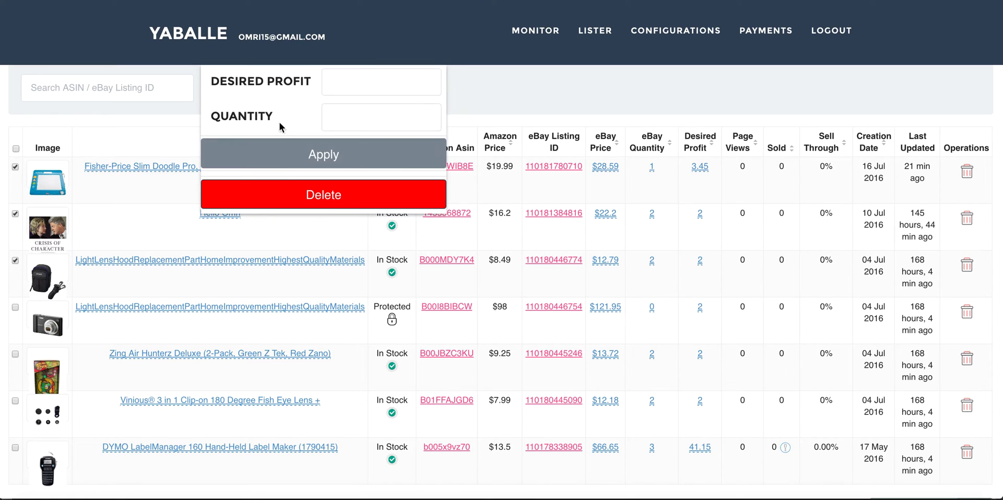
click(520, 111)
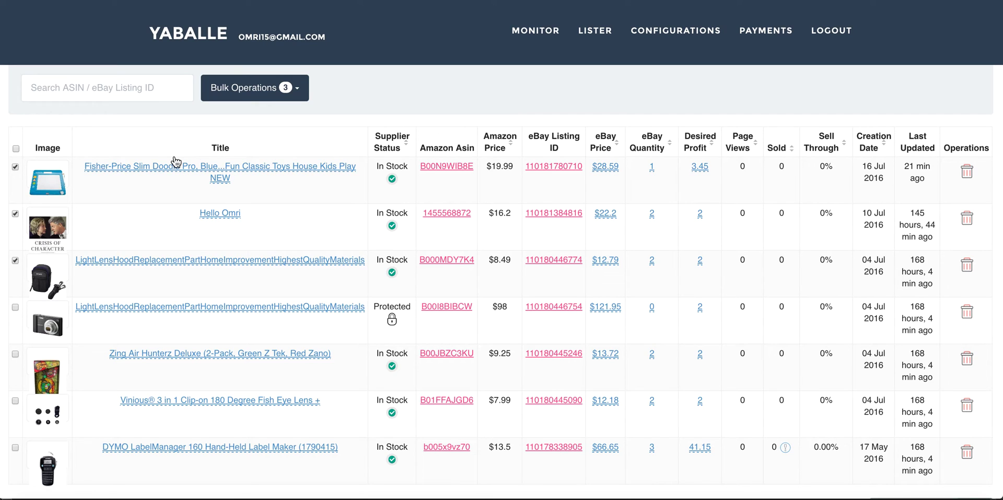
Deselect the three selected listings.
click(15, 167)
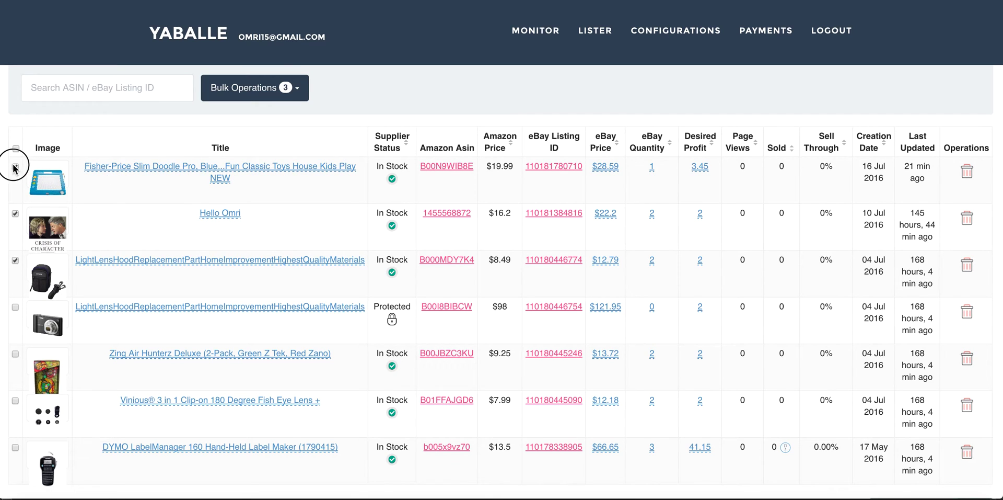
click(15, 213)
click(15, 260)
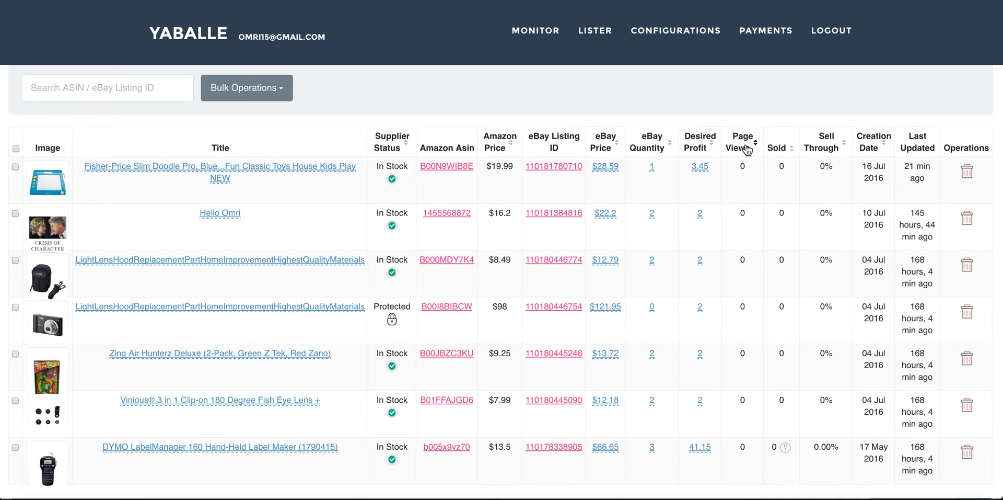
Sort the listings by supplier status in both directions, ending with the Protected item first.
click(392, 147)
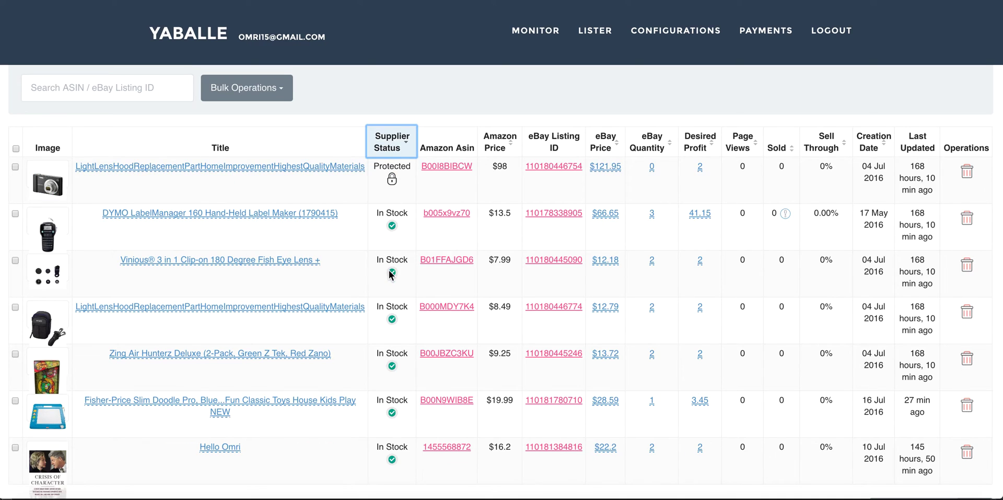
click(405, 149)
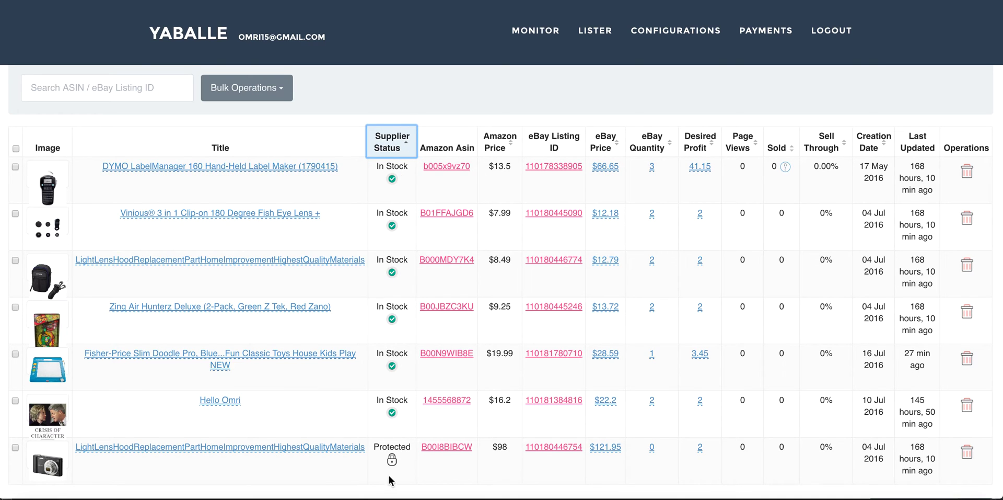
click(408, 147)
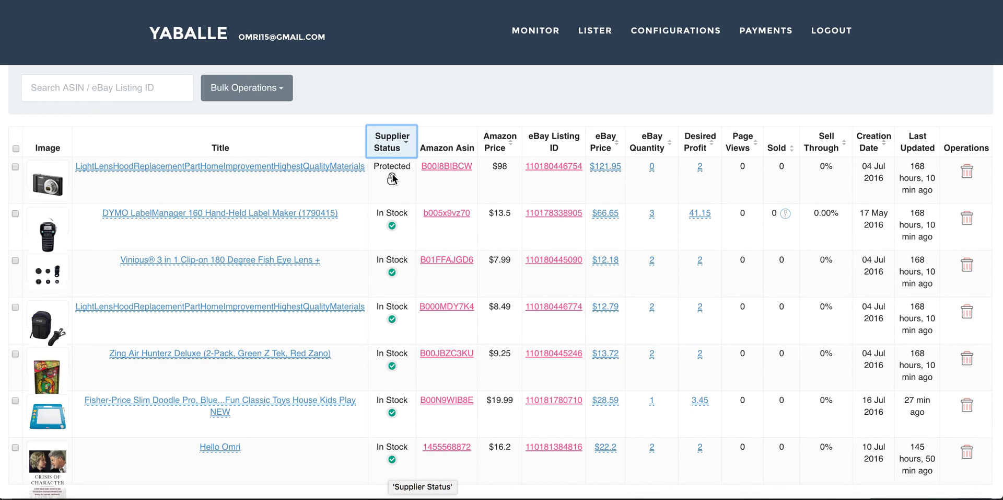
mouse_move(394, 180)
Sort the listings by Amazon price from lowest to highest.
click(502, 139)
click(502, 138)
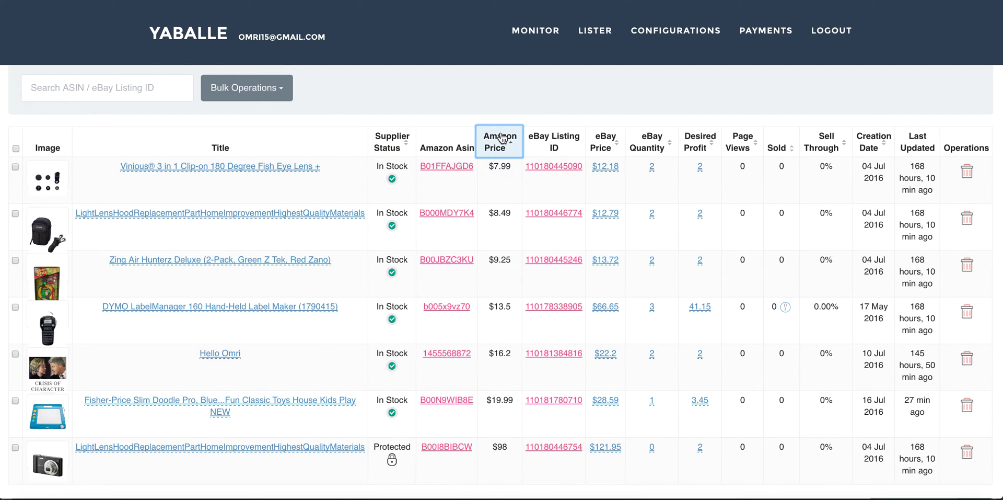
click(666, 183)
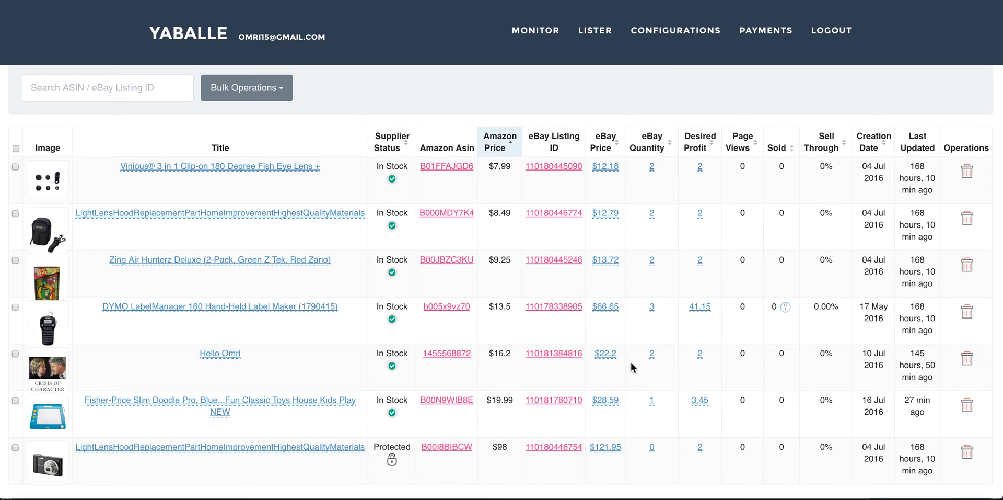
Check the DYMO LabelManager listing's sold column and open its stop-monitoring prompt, closing it with the listing kept.
scroll(631, 362, down, 2)
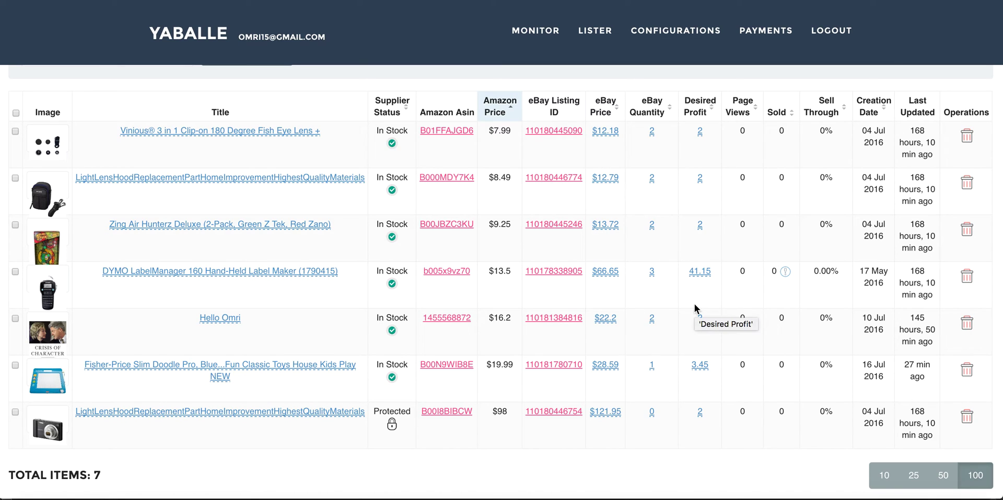
mouse_move(786, 276)
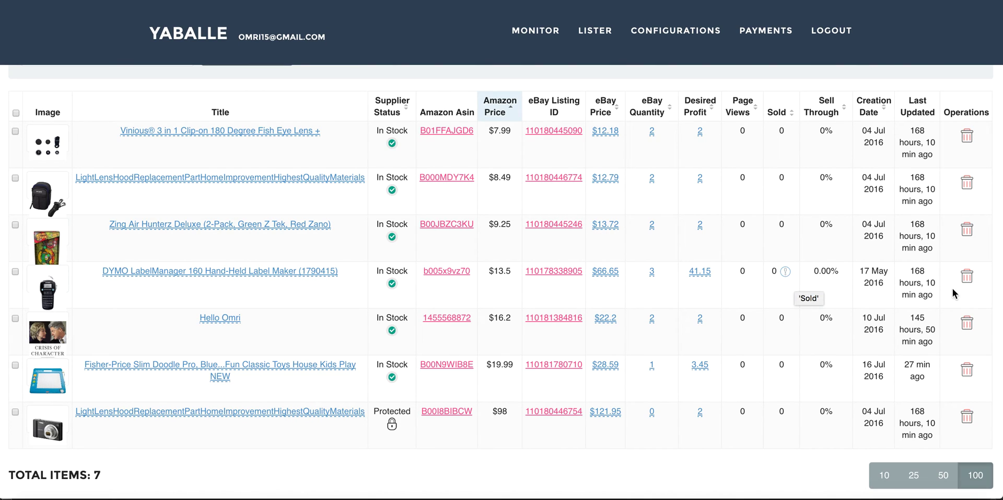
click(966, 277)
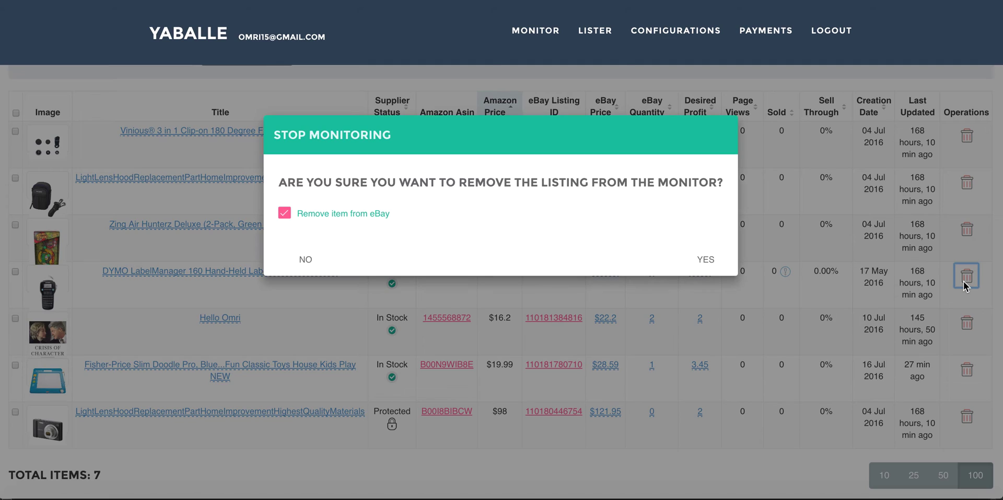
click(701, 261)
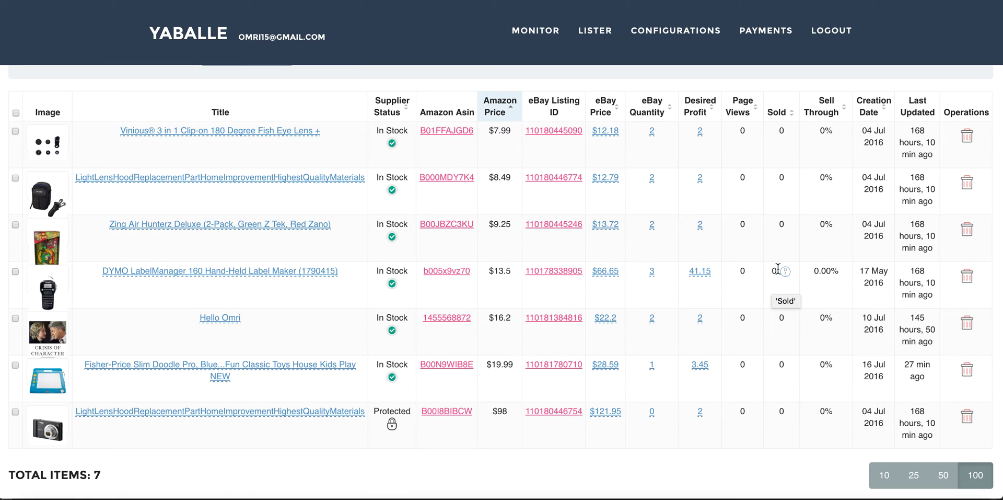
click(794, 269)
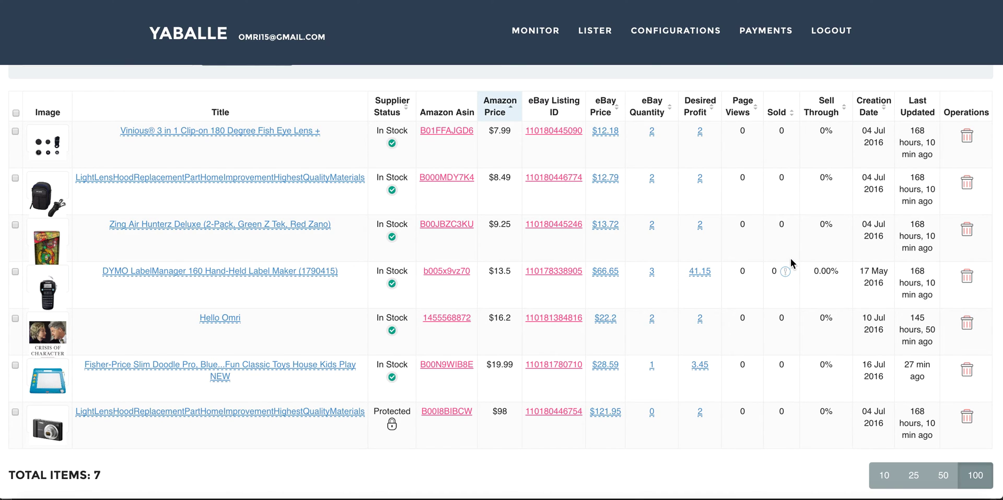
Search the monitor for the Vinious fish eye lens by its copied Amazon ASIN, B01FFAJGD6.
scroll(84, 89, up, 2)
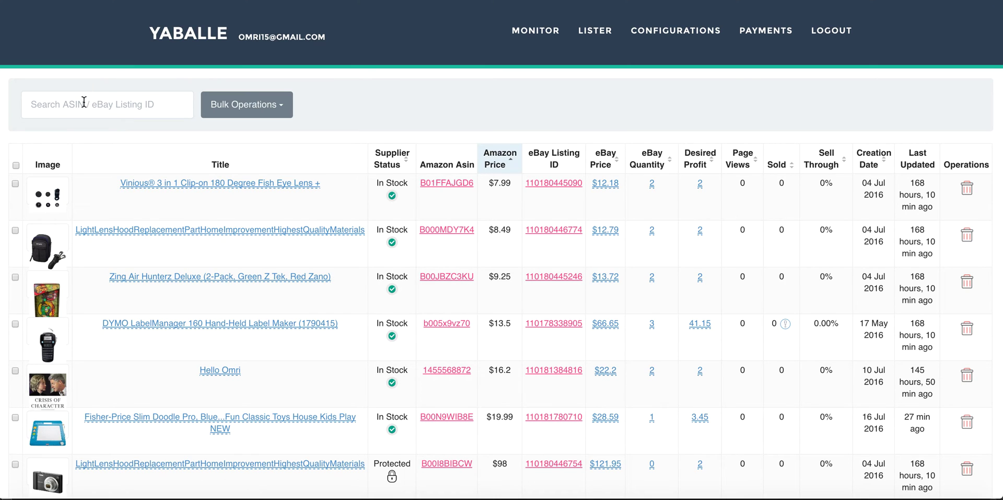
click(84, 102)
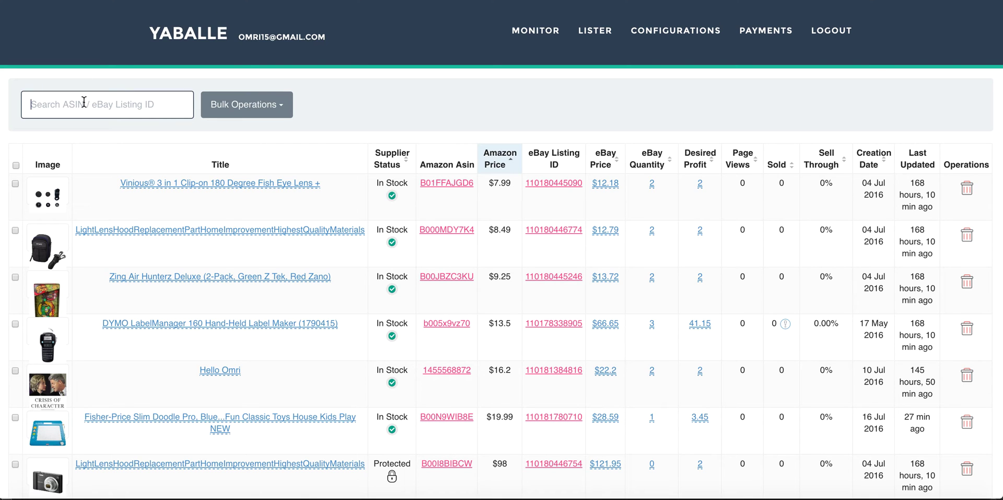
scroll(254, 262, down, 2)
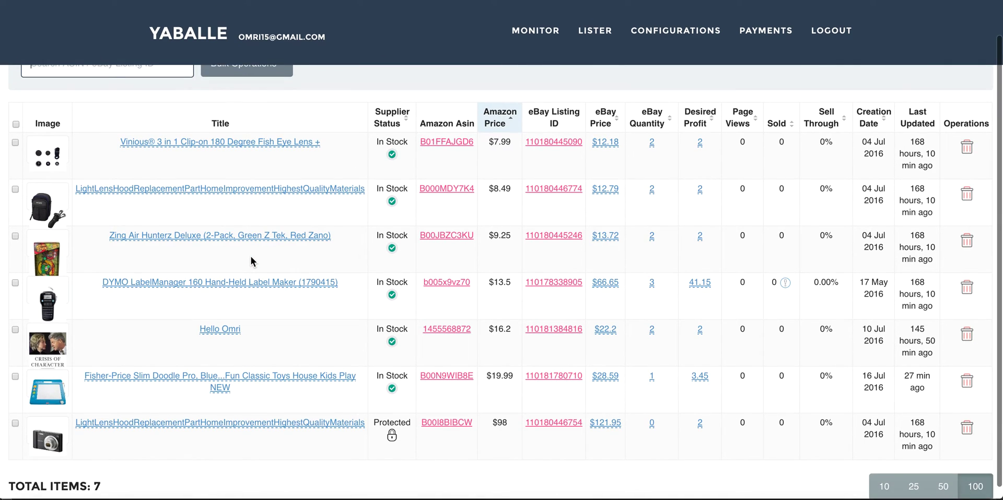
scroll(250, 261, down, 1)
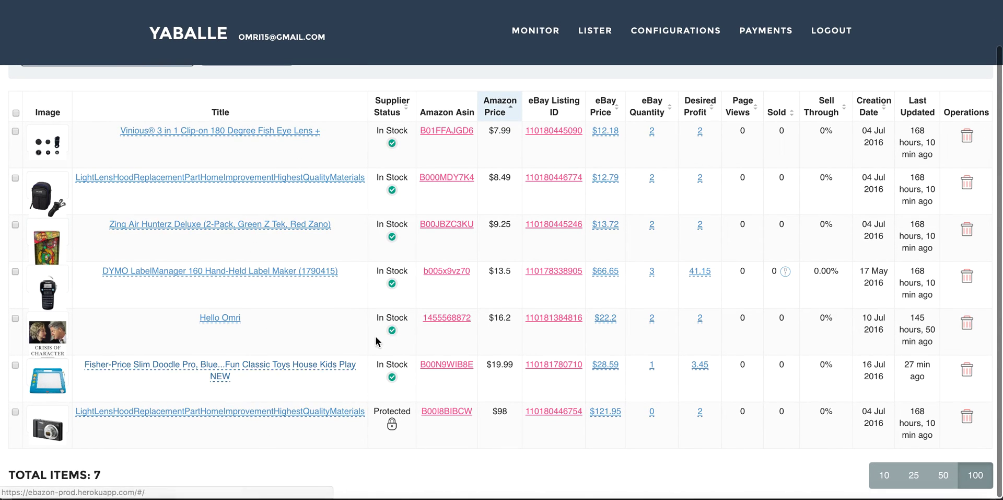
scroll(402, 313, up, 4)
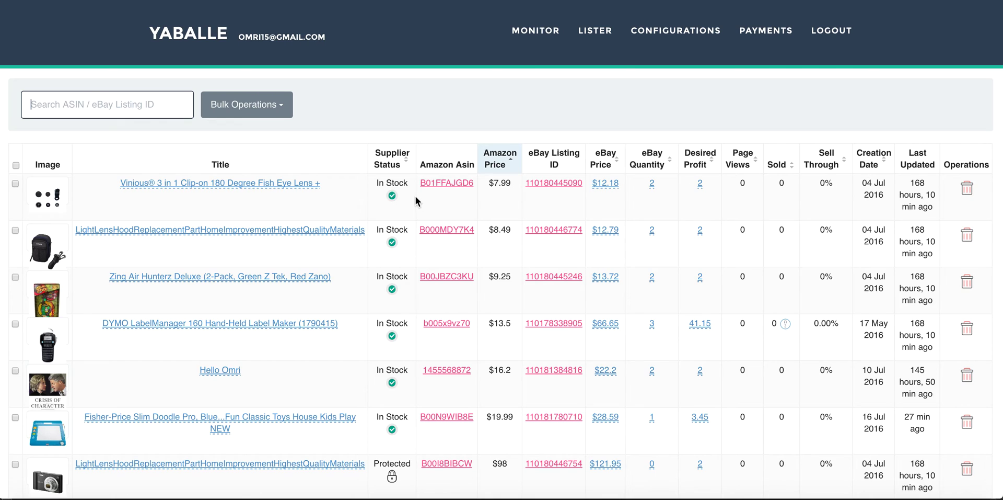
drag(418, 183, 474, 184)
key(ctrl+c)
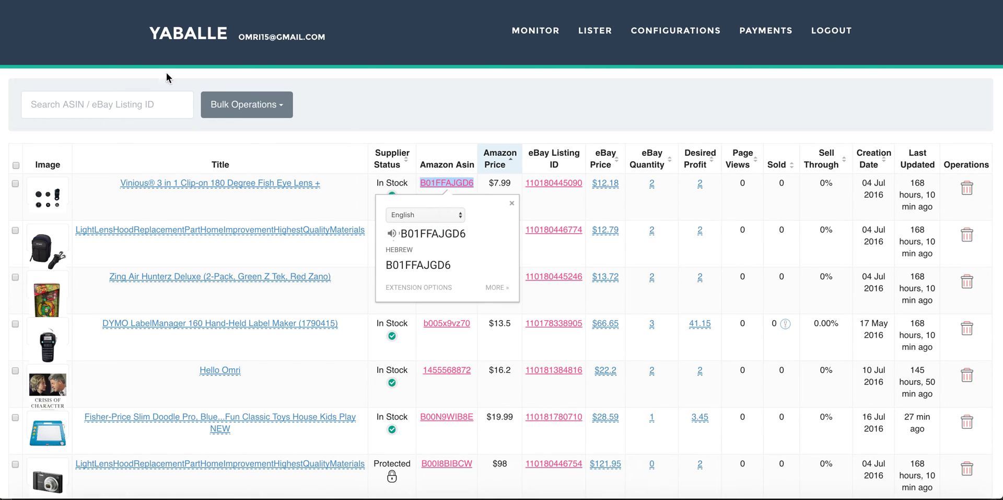
click(135, 100)
key(ctrl+v)
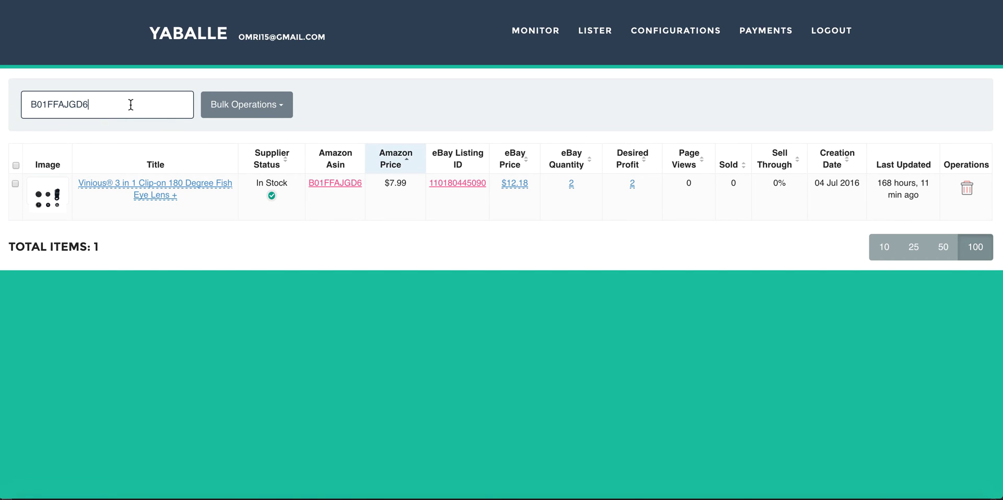
double_click(129, 103)
key(BackSpace)
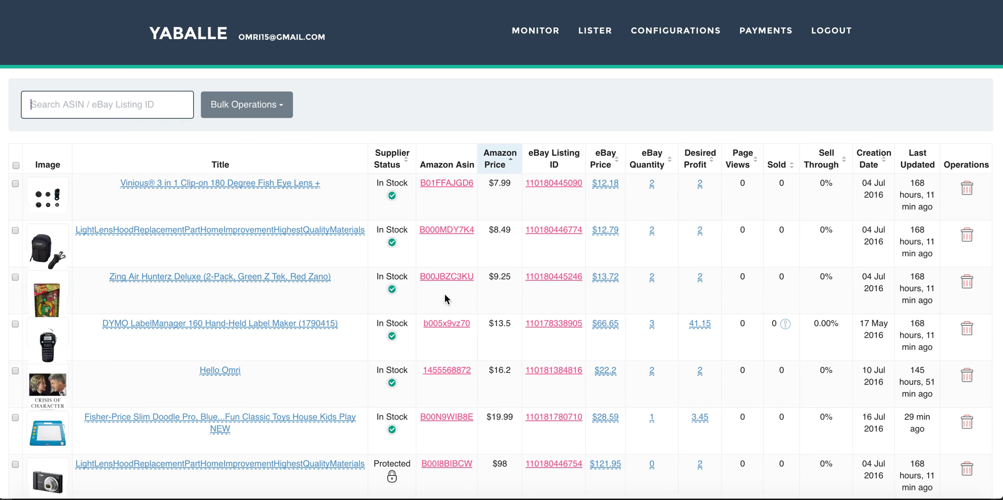
drag(523, 181, 583, 182)
key(ctrl+c)
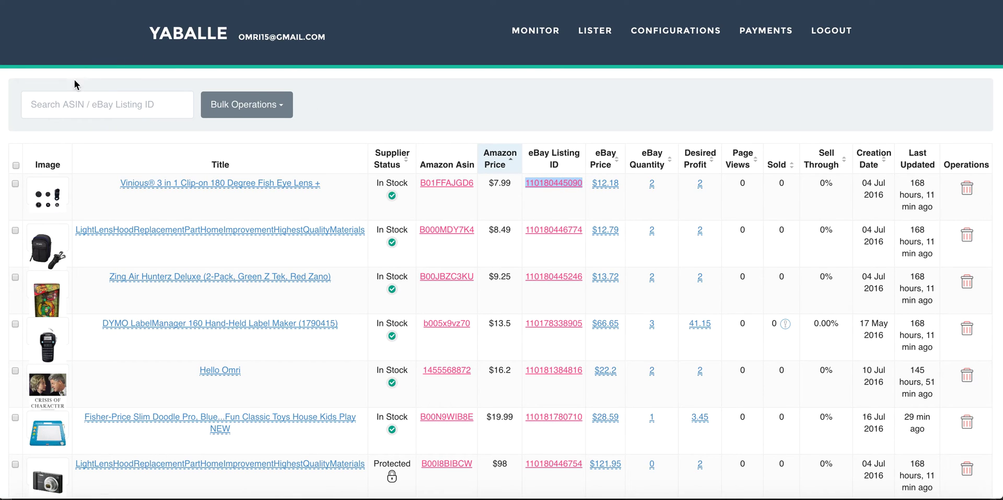
click(68, 97)
key(ctrl+v)
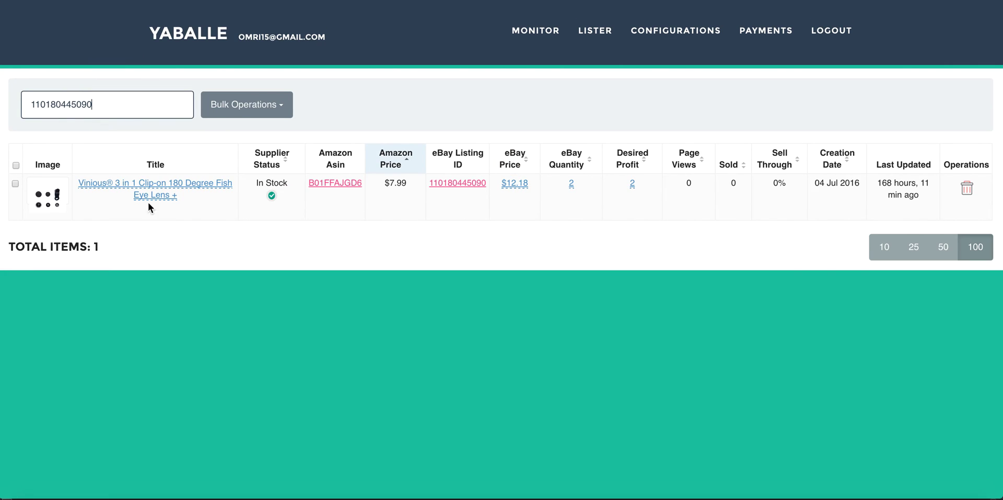
View the Amazon seller offers for the Vinious lens through its ASIN link.
click(344, 188)
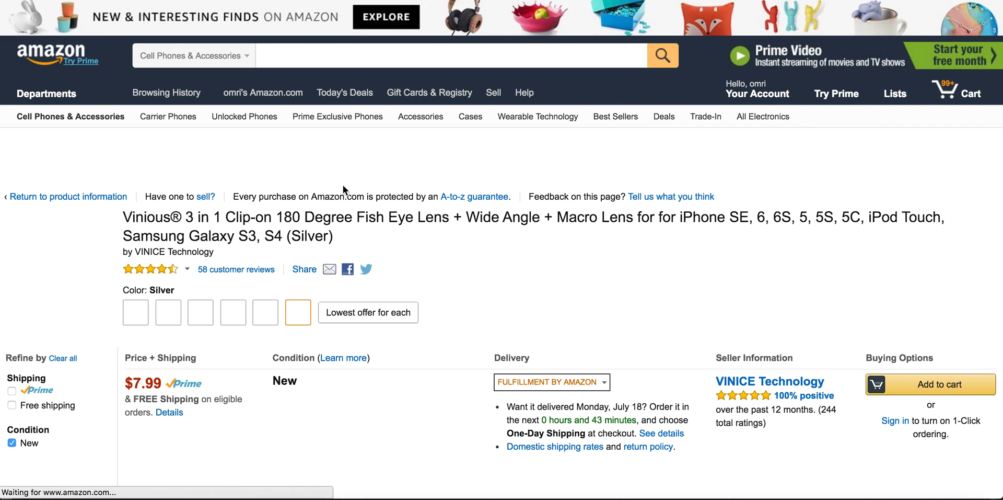
scroll(353, 320, down, 1)
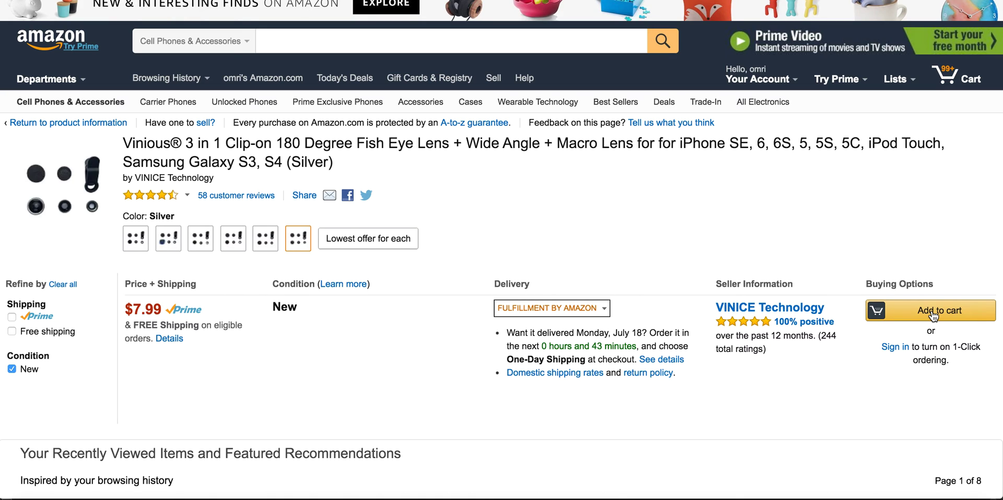
Close the Amazon offers page and clear the eBay listing ID search to review the full list of monitored items.
key(super+w)
click(115, 108)
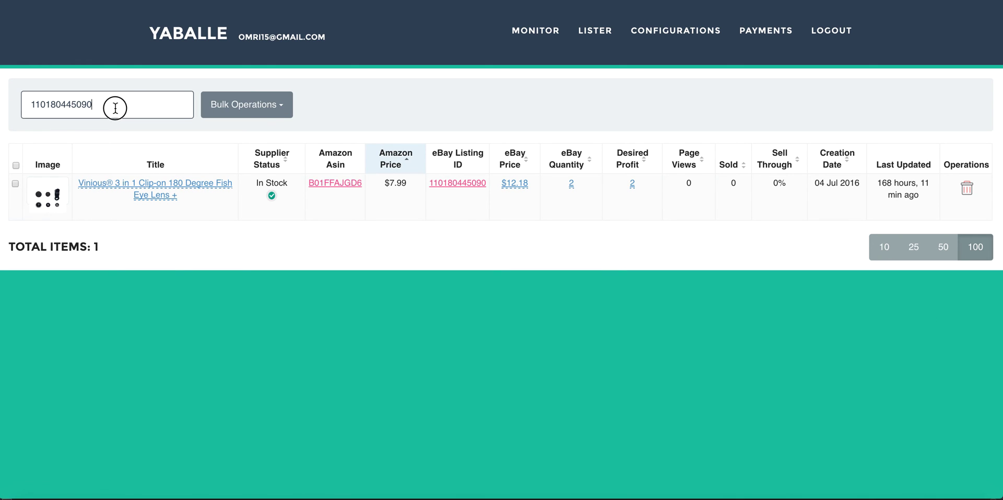
key(super+a)
key(BackSpace)
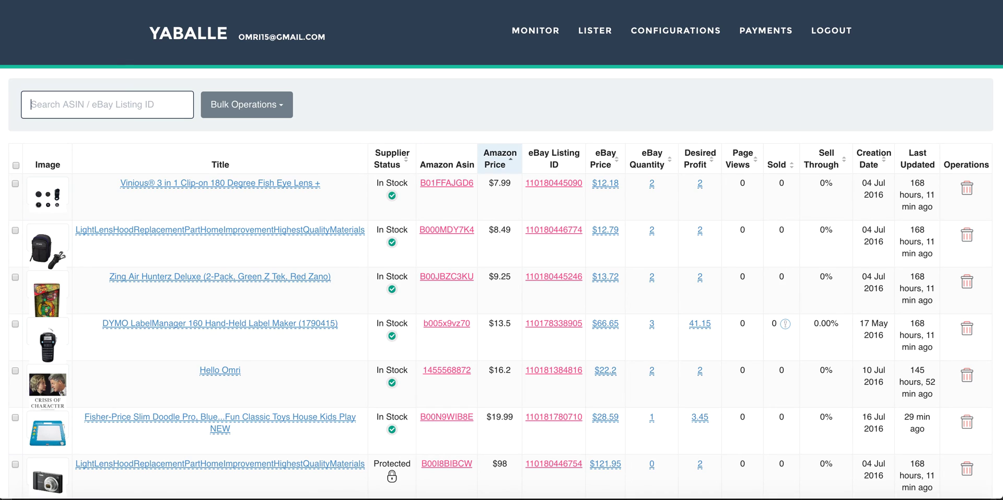
click(361, 130)
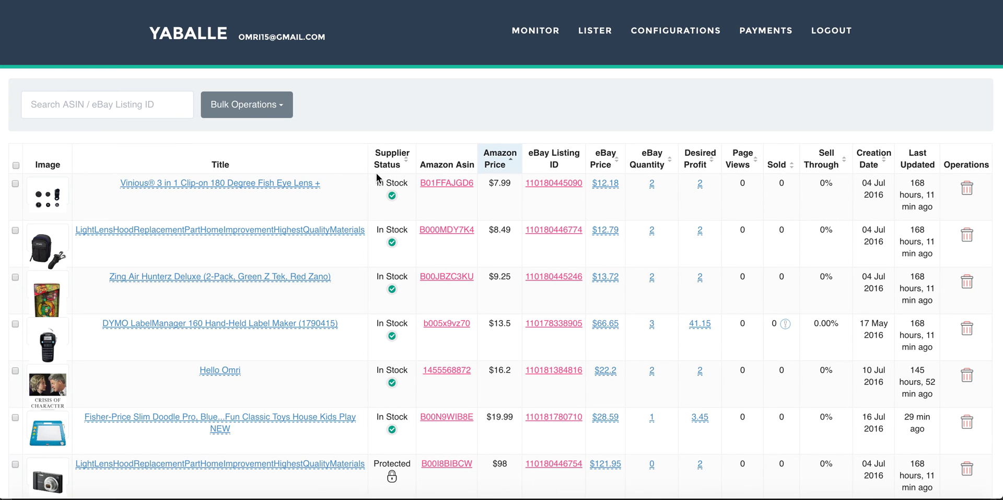
scroll(417, 293, down, 1)
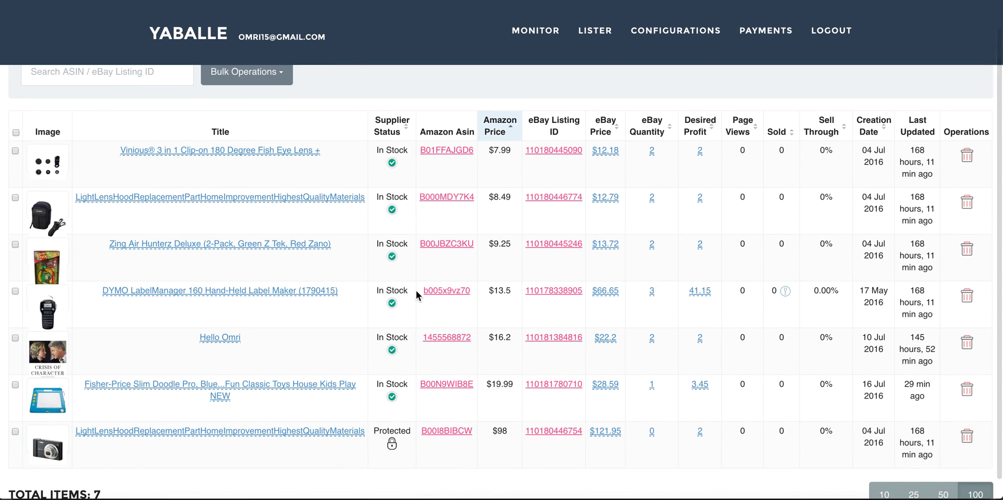
scroll(416, 290, down, 1)
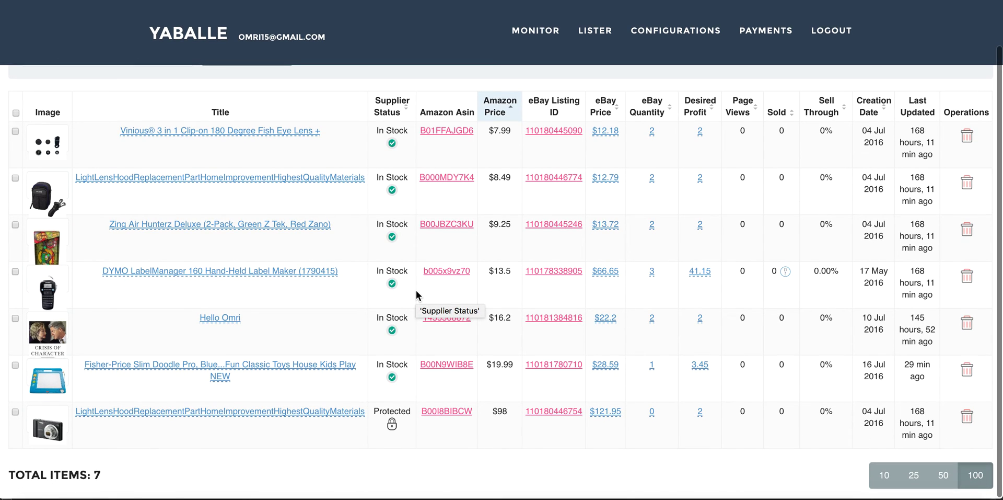
scroll(417, 294, up, 2)
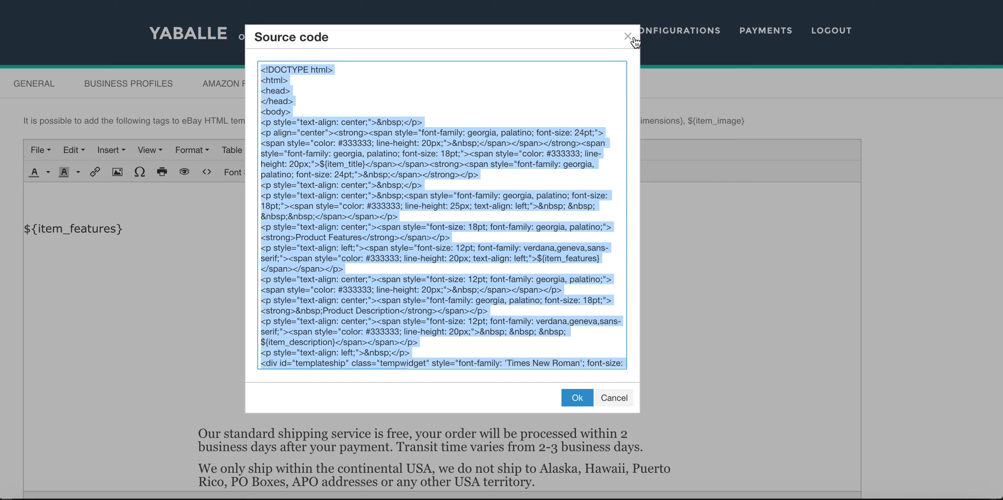
Close the source code view of the eBay HTML template without applying anything.
click(628, 36)
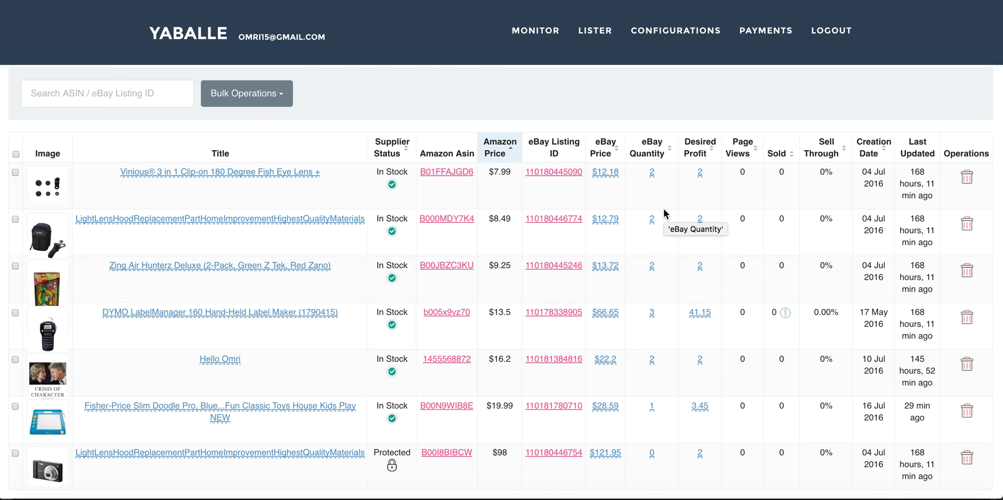
right_click(883, 497)
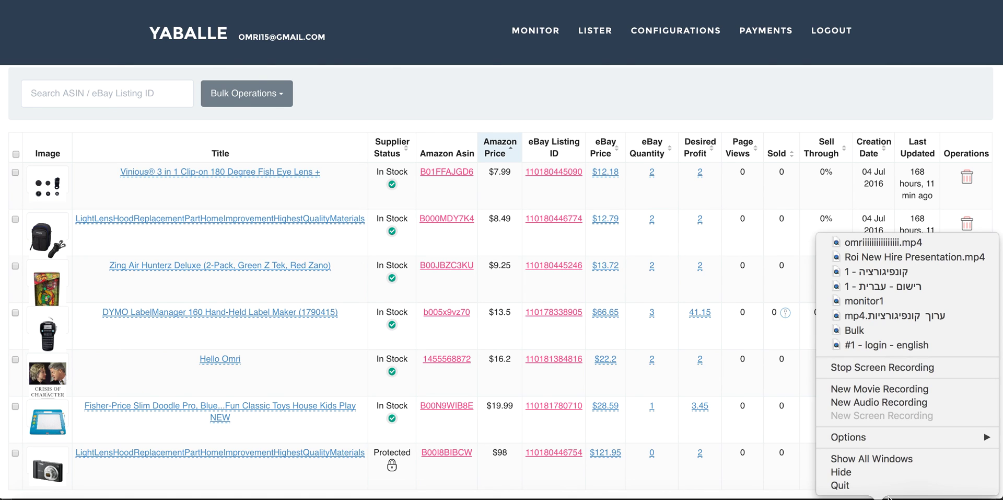